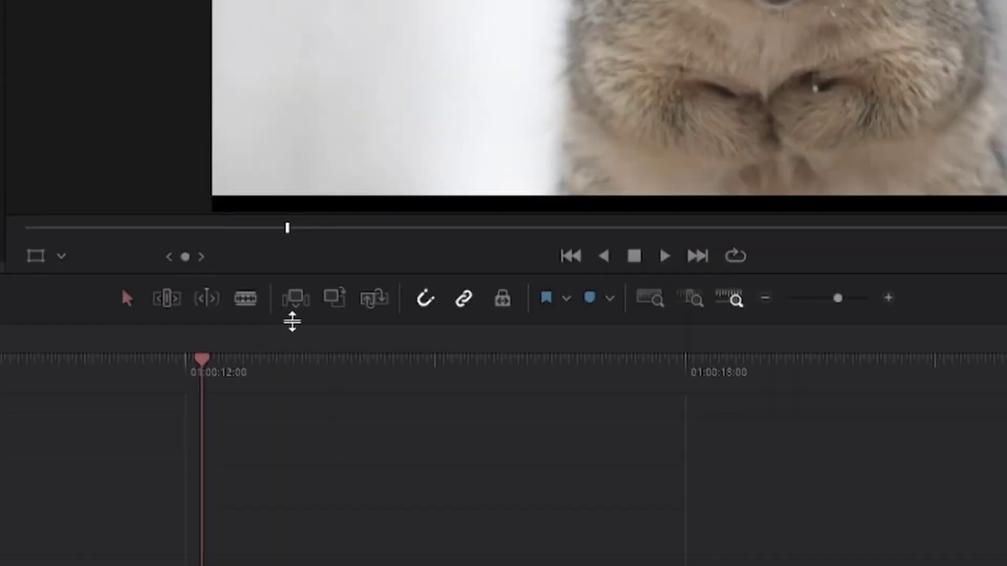
# Step: Split the fox-squirrel clip at 01:00:11:14 and ripple-delete the short second piece
pyautogui.scroll(3, 488, 360)
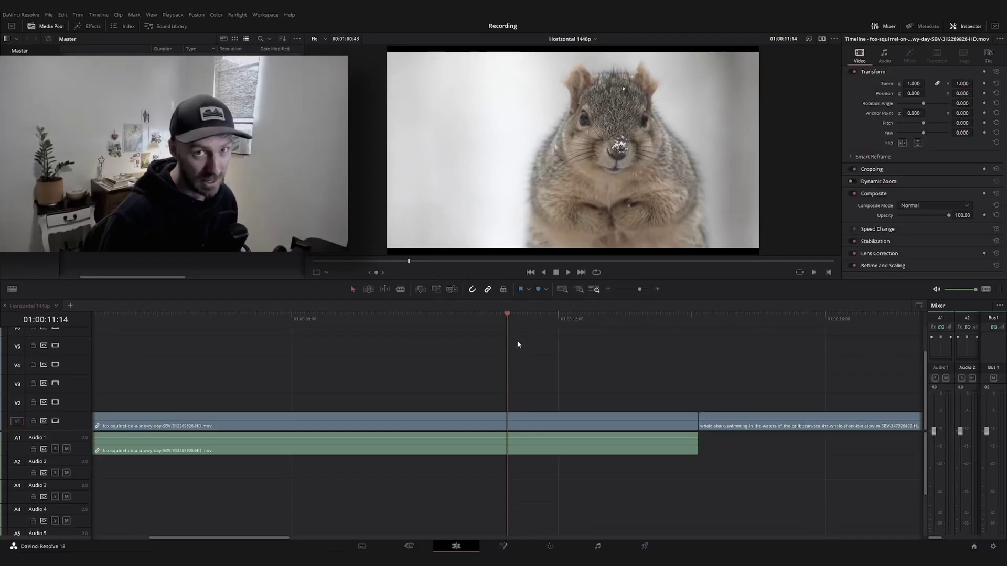
pyautogui.hotkey('ctrl', 'b')
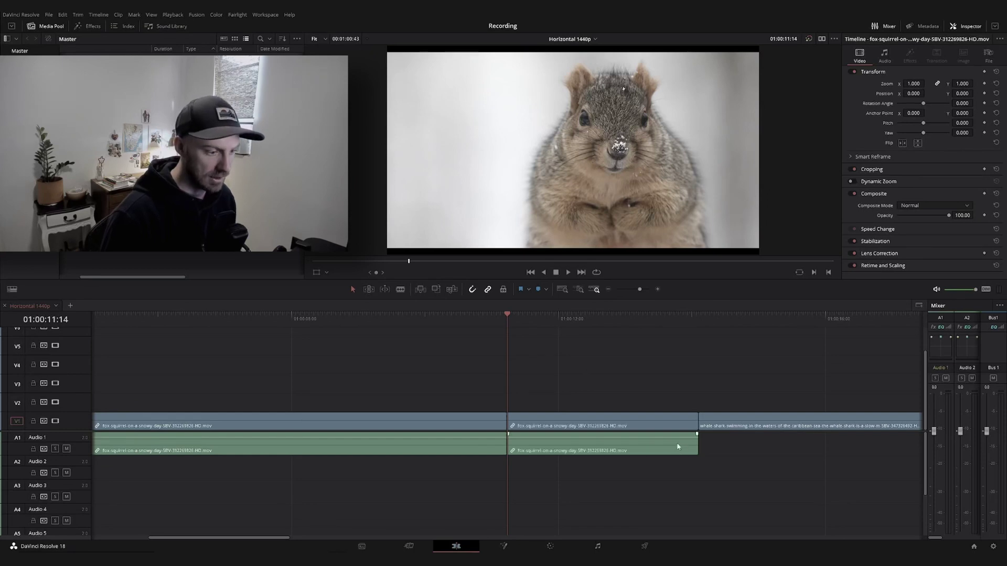
pyautogui.scroll(-5, 561, 367)
pyautogui.scroll(2, 552, 382)
pyautogui.scroll(2, 552, 382)
pyautogui.hotkey('shift', 'Delete')
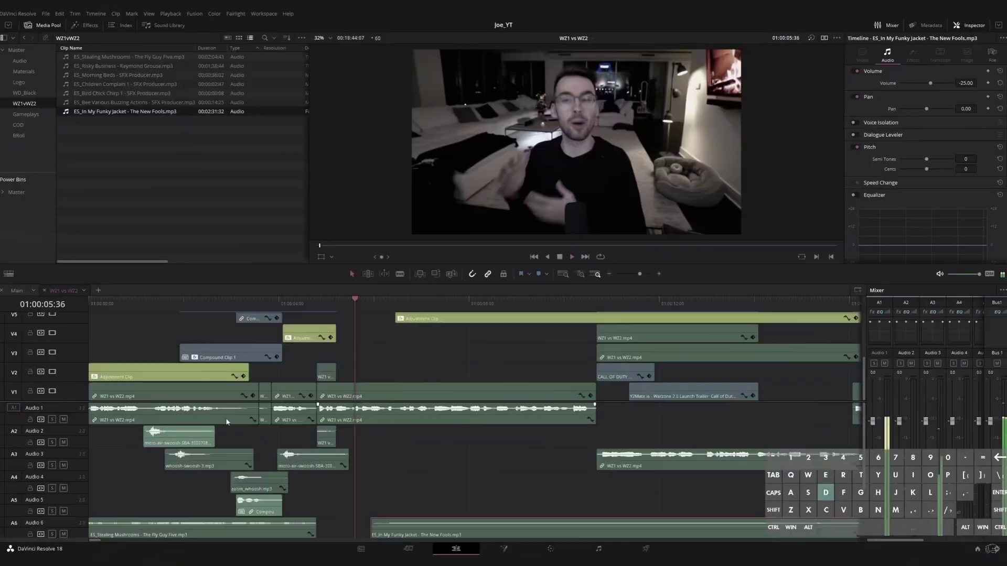
# Step: Select the music clip on the lowest audio track and move the playhead to about 01:00:06
pyautogui.click(217, 537)
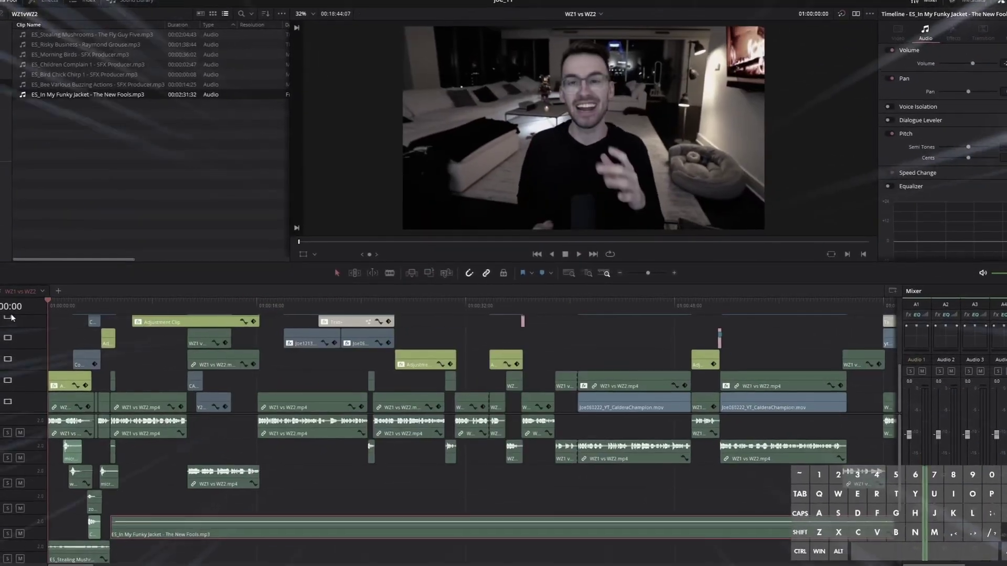
pyautogui.scroll(3, 292, 526)
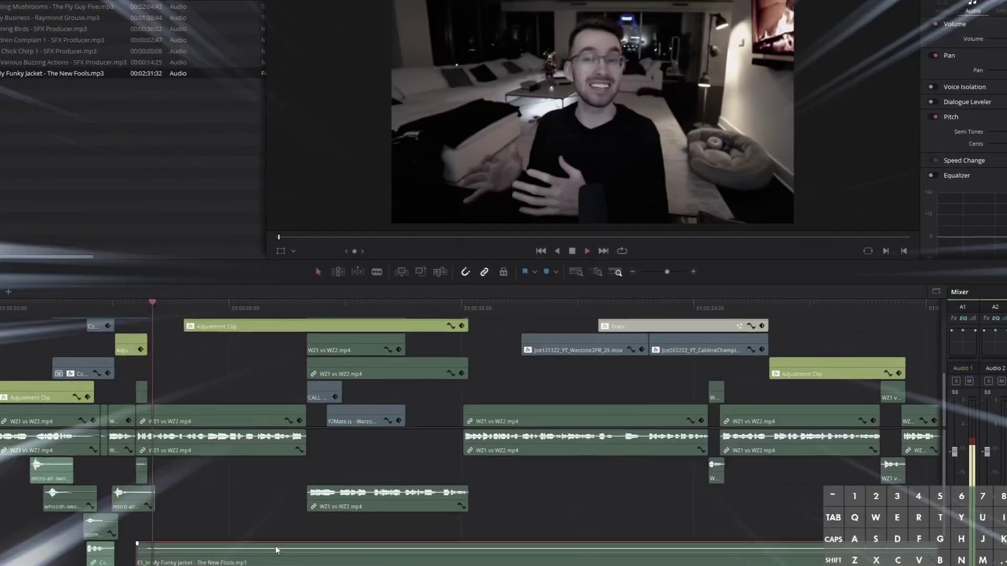
pyautogui.click(391, 304)
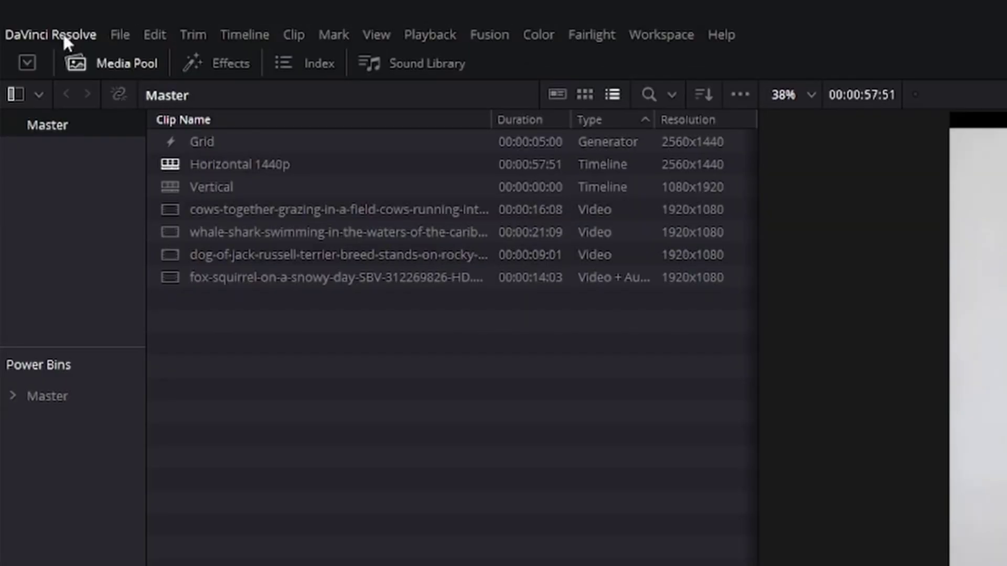
# Step: Open Keyboard Customization from the DaVinci Resolve menu and browse the preset list without changing it
pyautogui.click(64, 36)
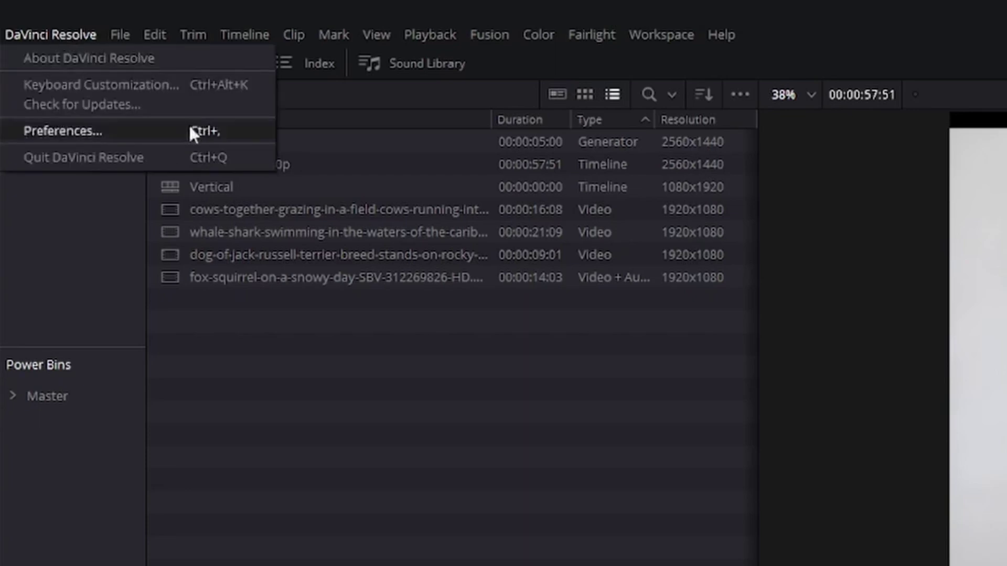
pyautogui.click(117, 84)
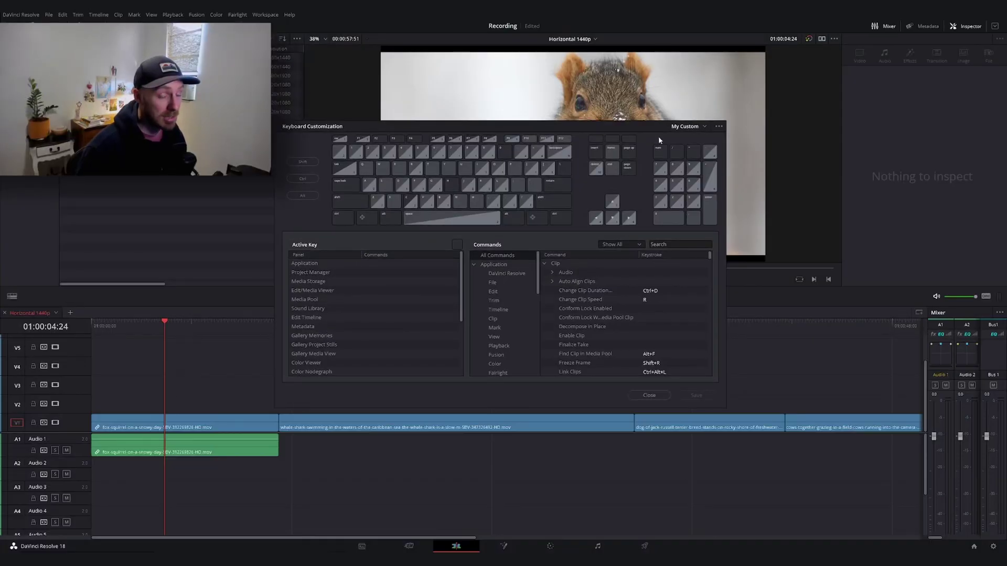
pyautogui.click(704, 127)
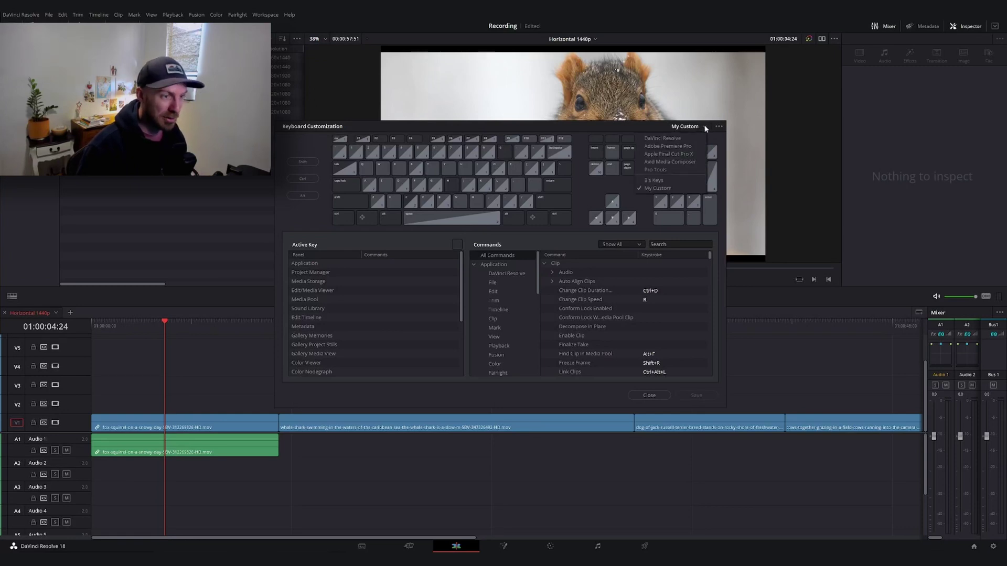
pyautogui.click(705, 128)
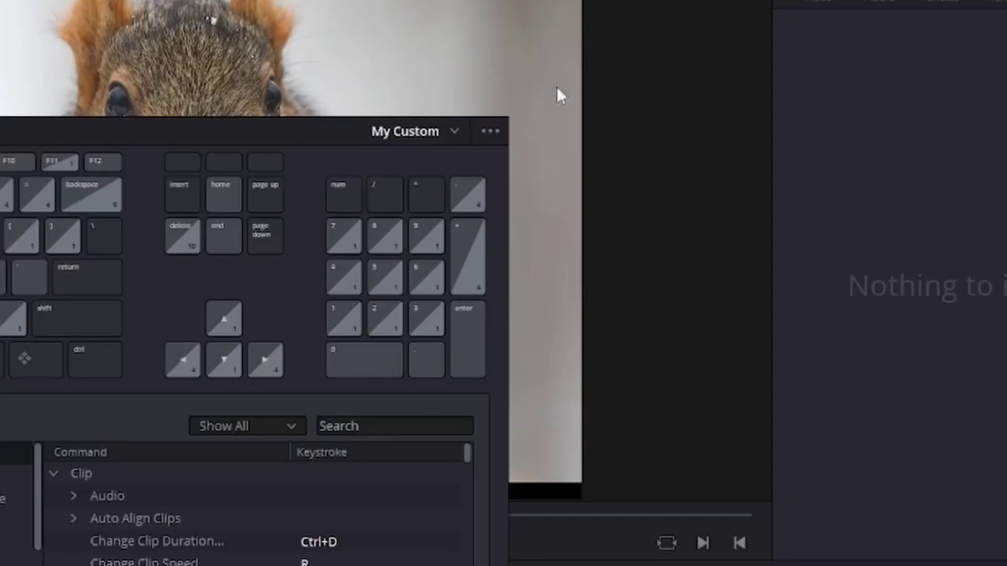
# Step: Try Import Preset, cancel it, then load the default DaVinci Resolve keyboard preset
pyautogui.click(491, 132)
pyautogui.click(393, 190)
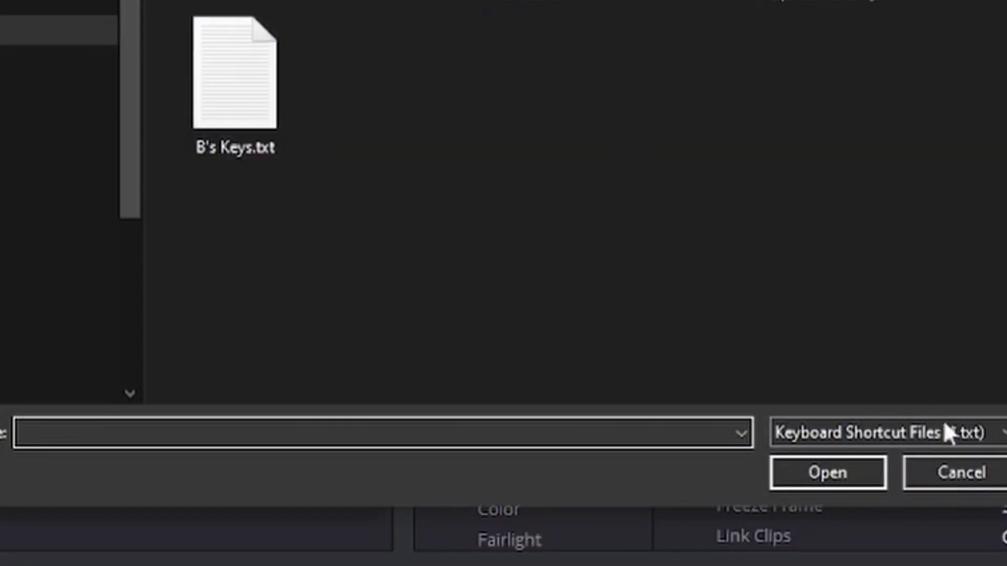
pyautogui.click(984, 479)
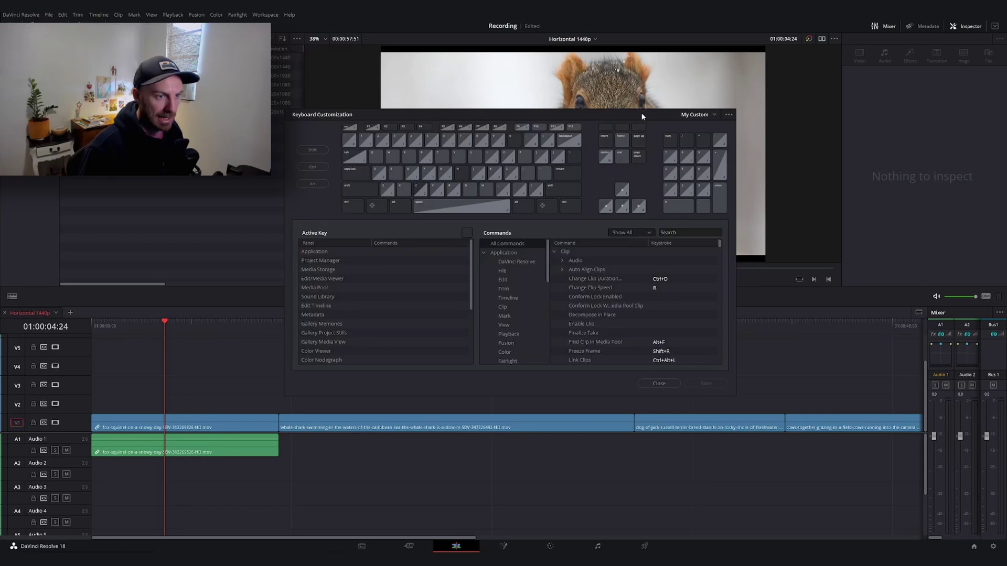
pyautogui.click(716, 113)
pyautogui.click(696, 126)
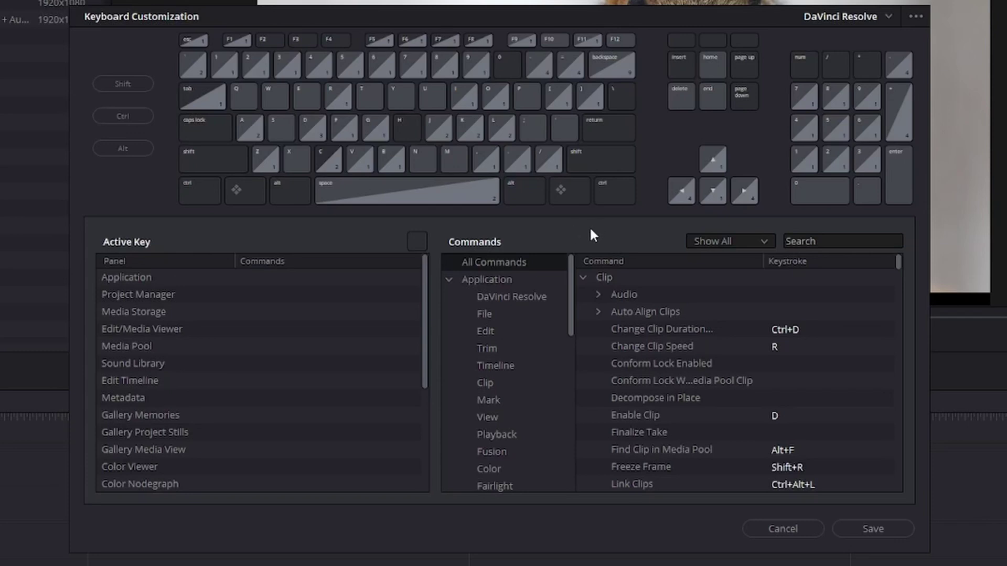
# Step: Search for 'split clip' and enter A as a second Split Clip keystroke beside Ctrl+\
pyautogui.write('split c')
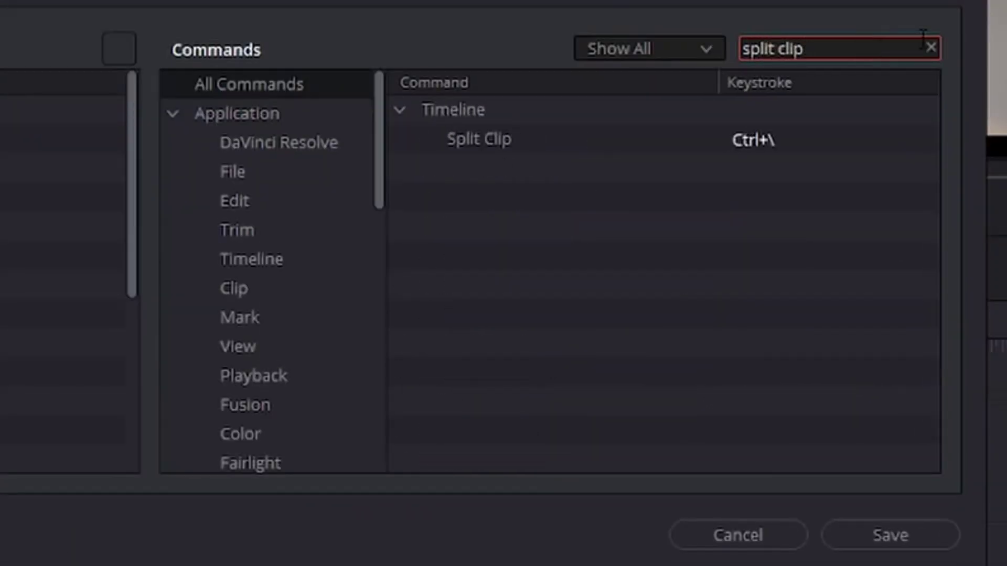
pyautogui.write('lip')
pyautogui.click(680, 260)
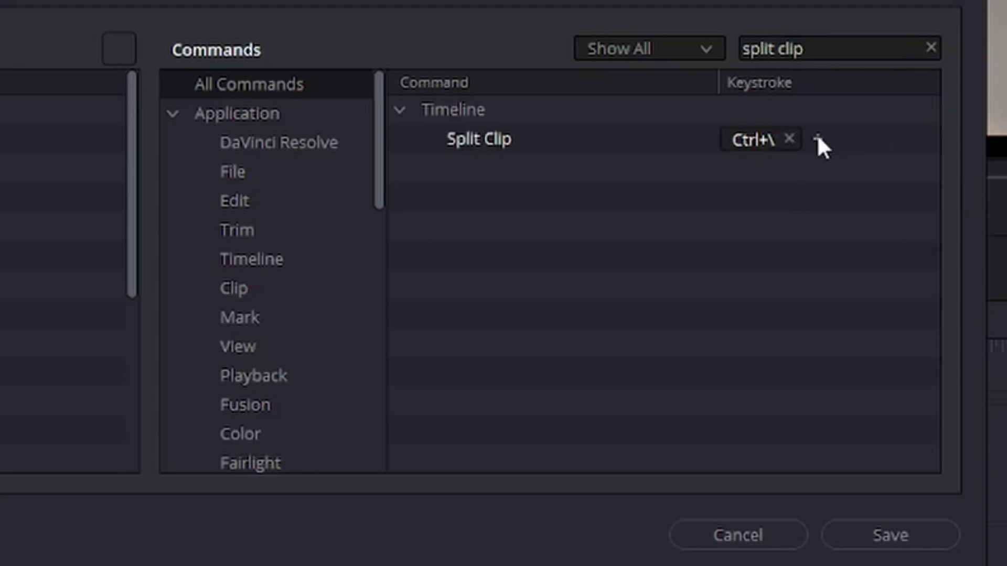
pyautogui.click(817, 137)
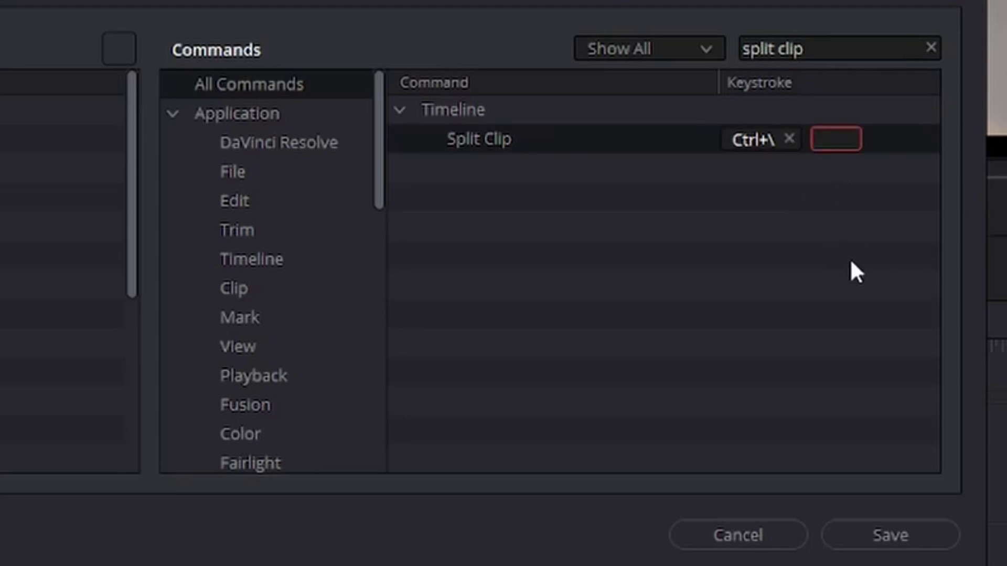
pyautogui.press('a')
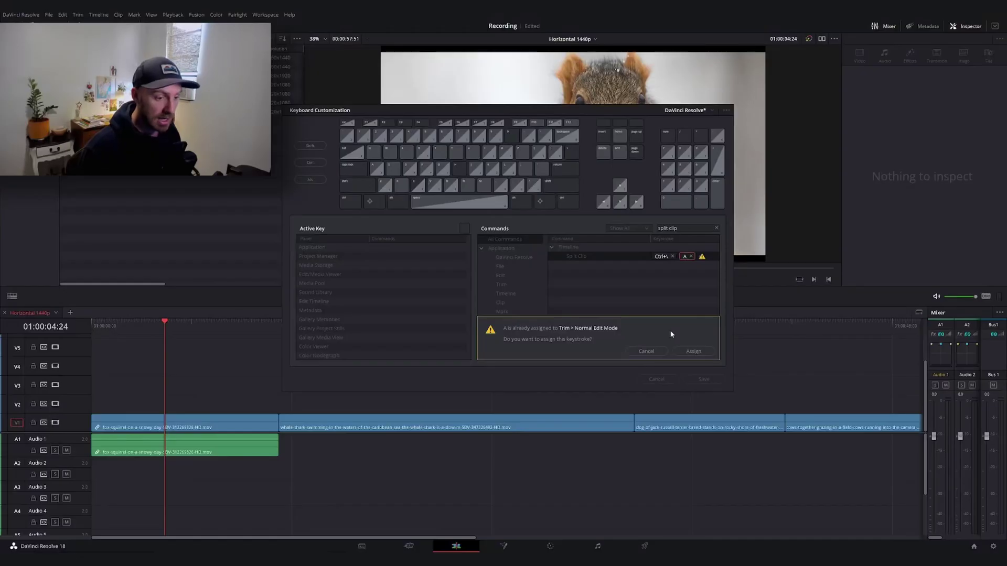
# Step: Assign A to Split Clip anyway, remove A from Normal Edit Mode, and return to Split Clip
pyautogui.click(691, 351)
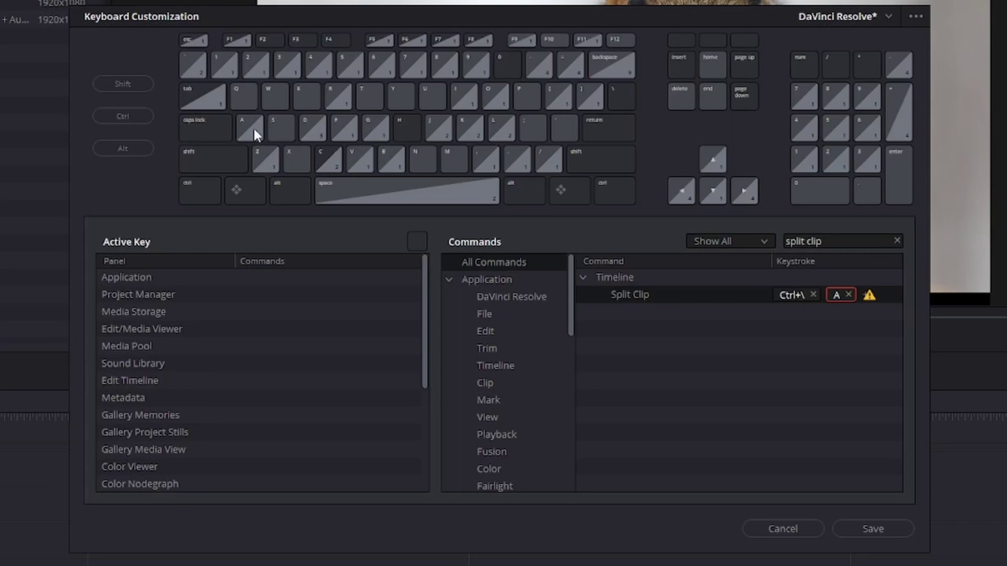
pyautogui.click(254, 130)
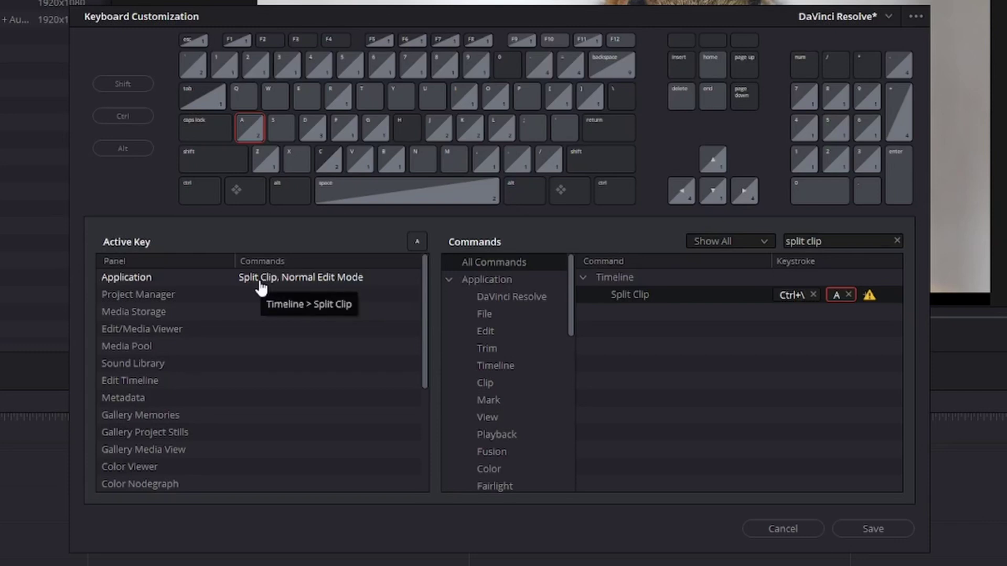
pyautogui.click(315, 278)
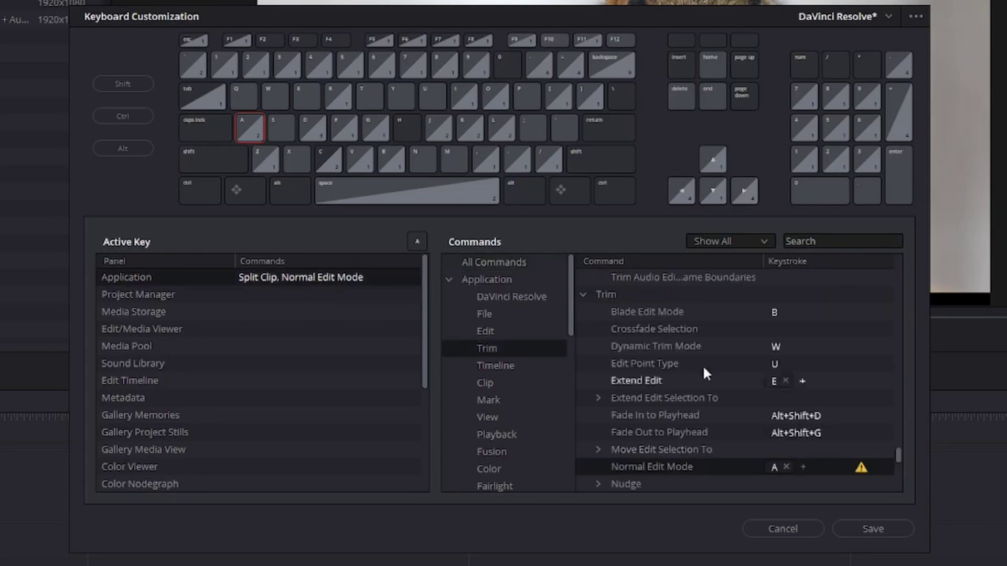
pyautogui.scroll(-3, 739, 399)
pyautogui.scroll(1, 798, 412)
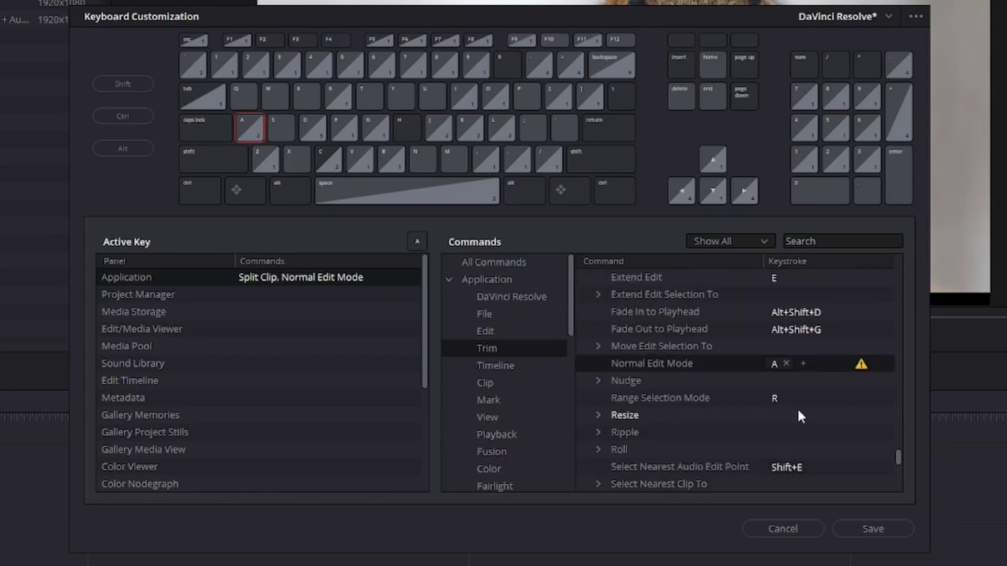
pyautogui.click(787, 363)
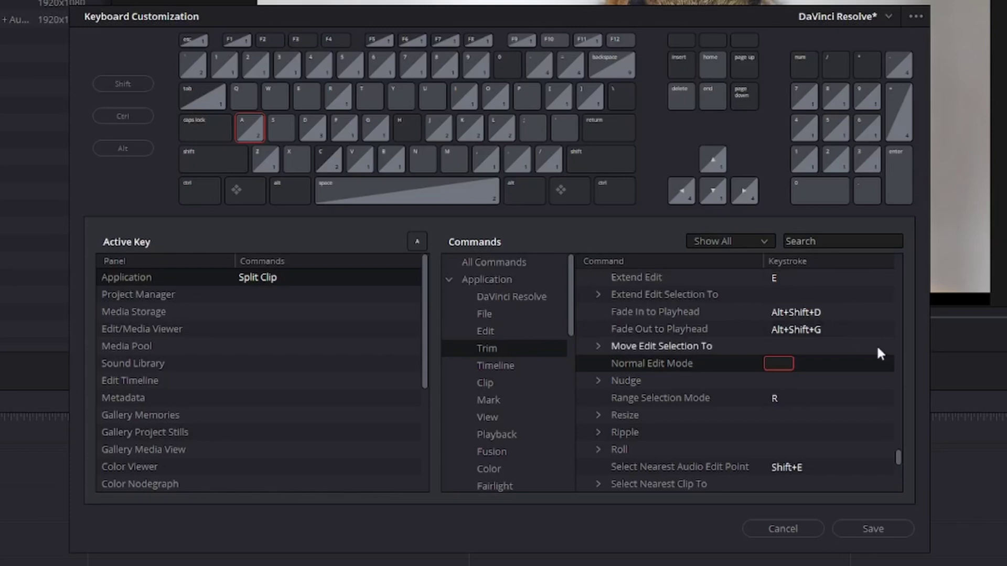
pyautogui.click(266, 282)
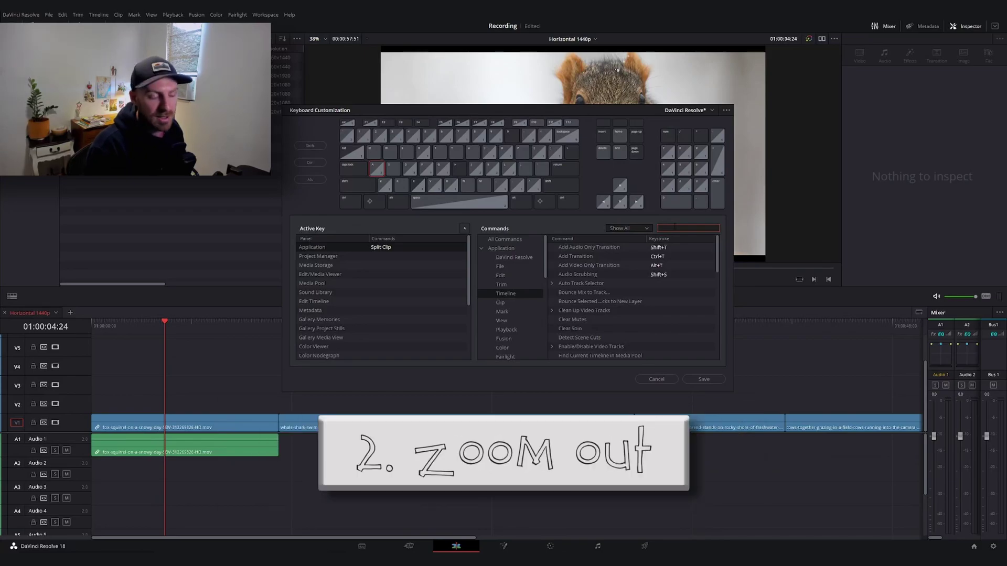
# Step: Search 'zoom' and assign S to View > Zoom Out beside Ctrl+-, overriding the conflict
pyautogui.write('zoom out')
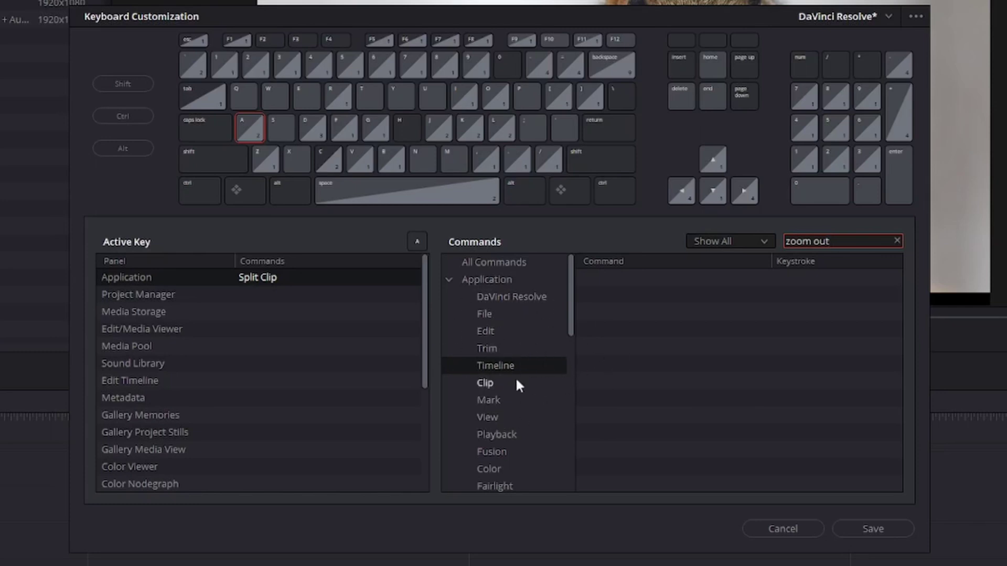
pyautogui.click(491, 262)
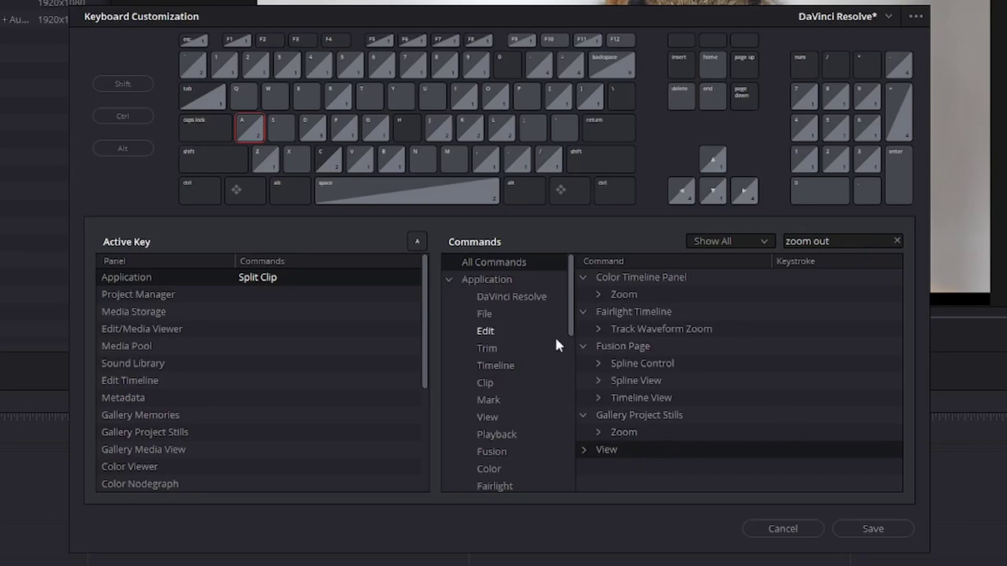
pyautogui.click(584, 450)
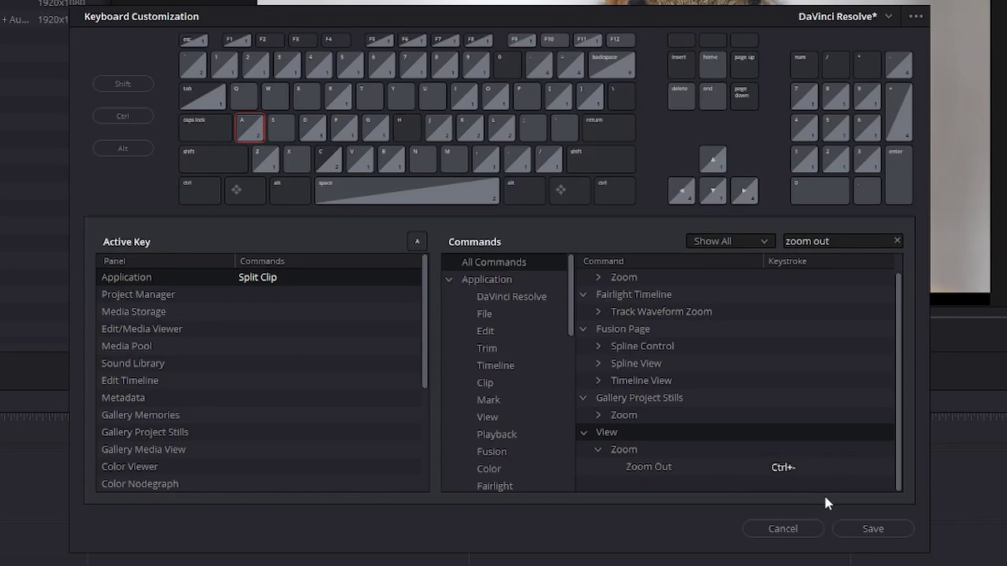
pyautogui.click(819, 465)
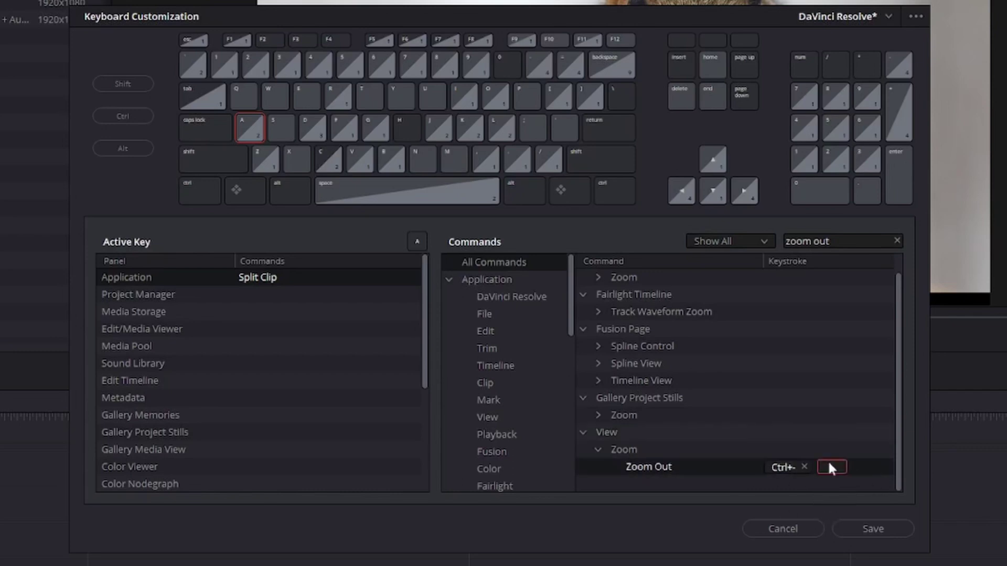
pyautogui.press('s')
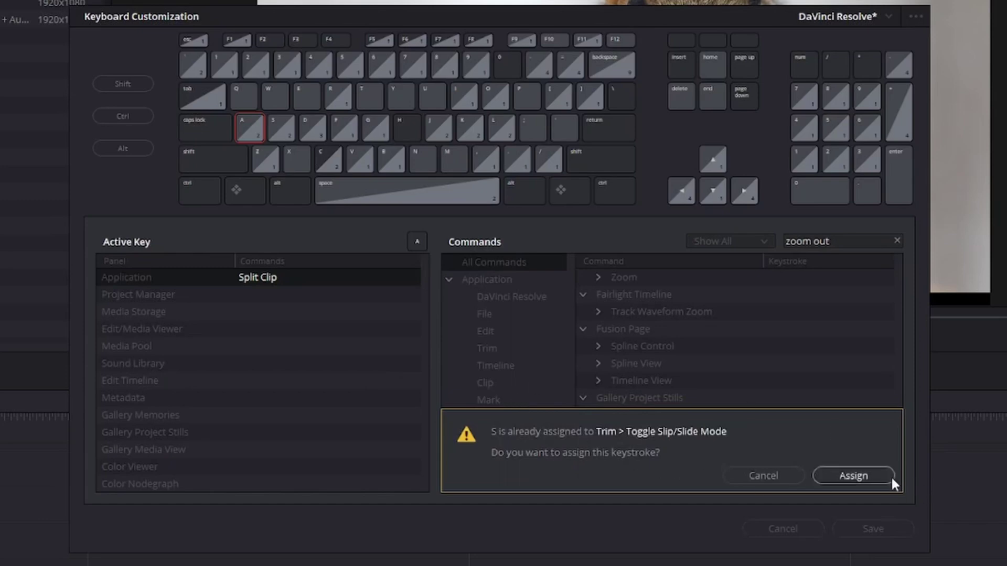
pyautogui.click(850, 476)
pyautogui.click(282, 126)
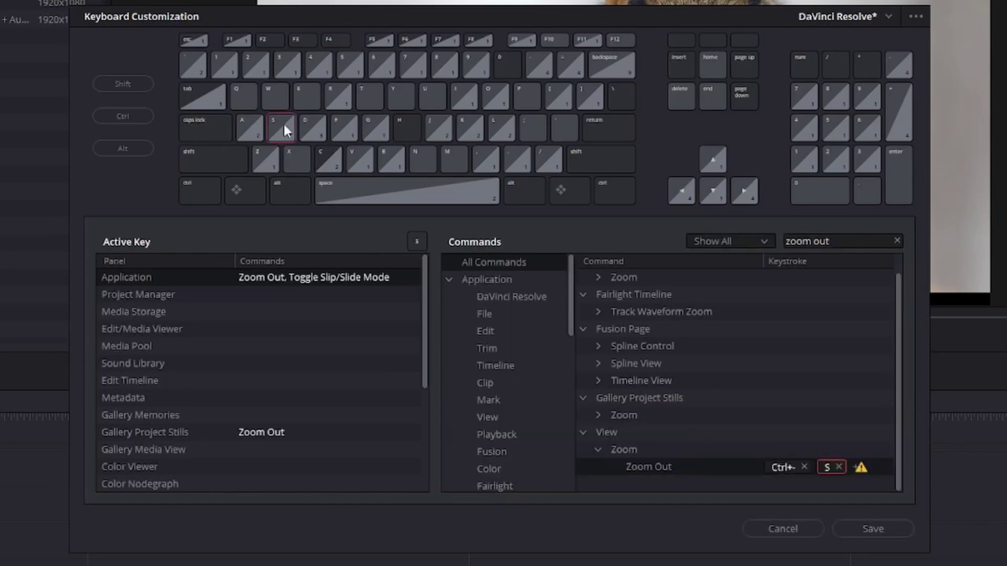
pyautogui.click(338, 278)
# Step: Remove S from Toggle Slip/Slide Mode, then assign D as an extra Zoom In shortcut
pyautogui.click(785, 467)
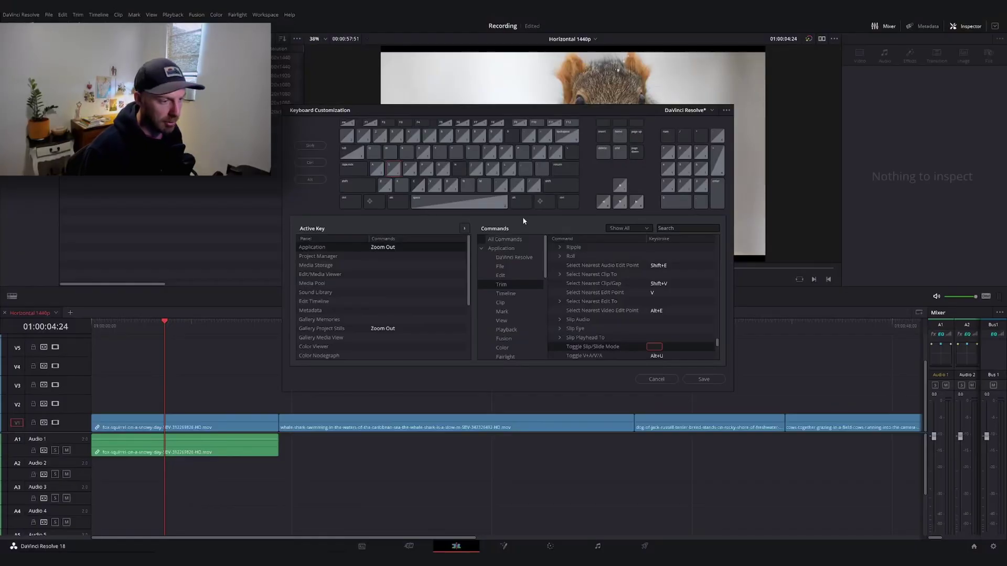
pyautogui.click(681, 226)
pyautogui.write('zoom in')
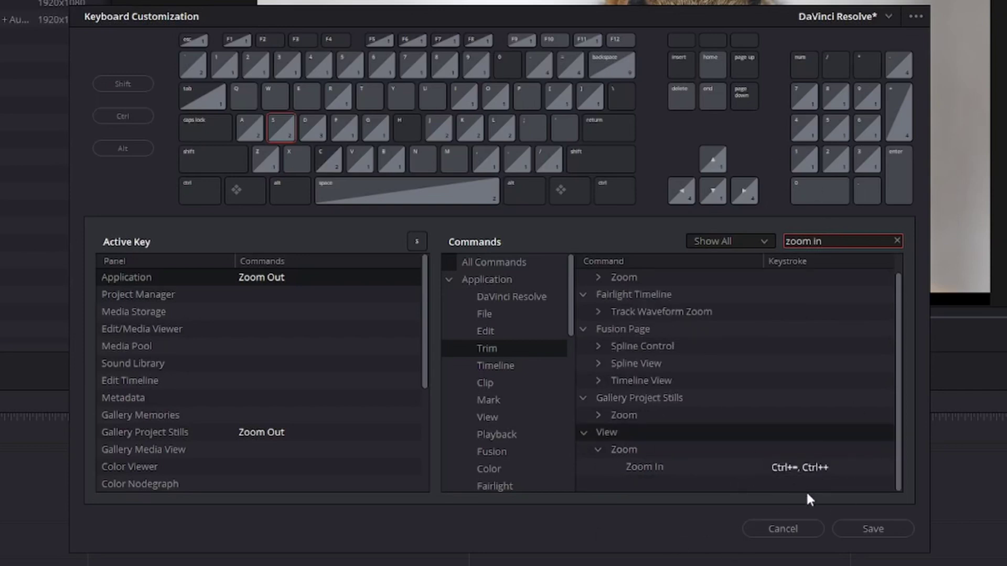
pyautogui.click(878, 468)
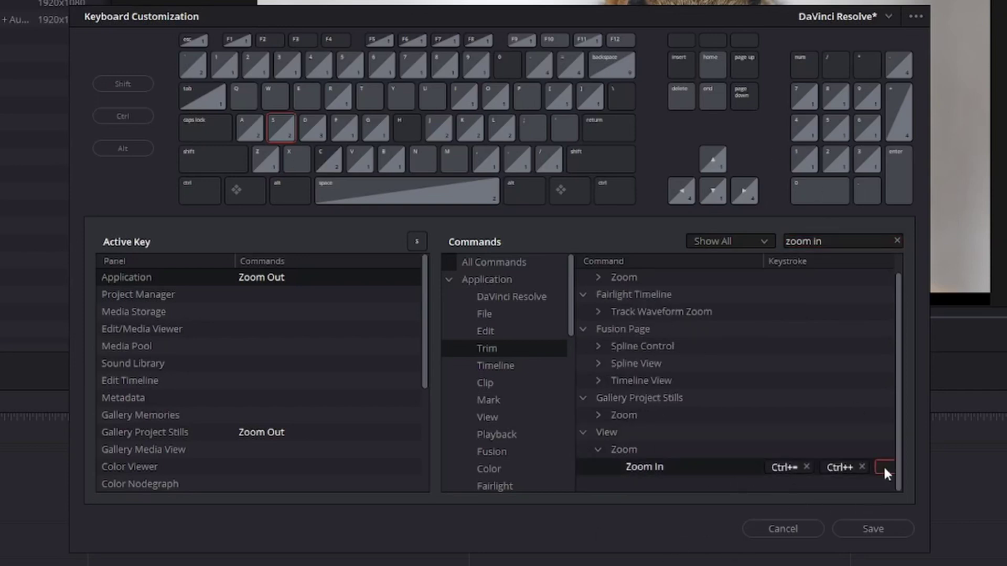
pyautogui.press('d')
pyautogui.click(853, 476)
pyautogui.click(282, 133)
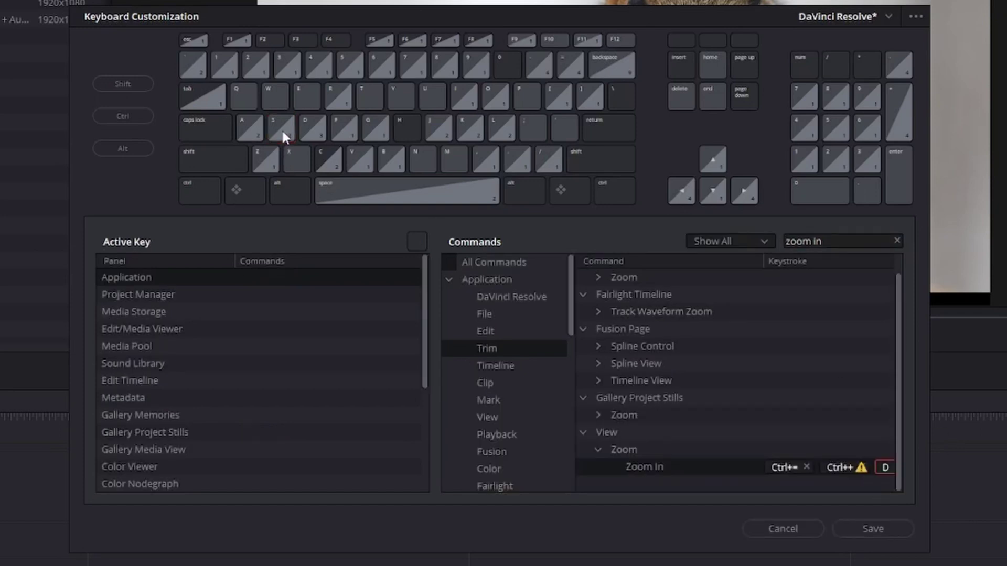
pyautogui.click(317, 127)
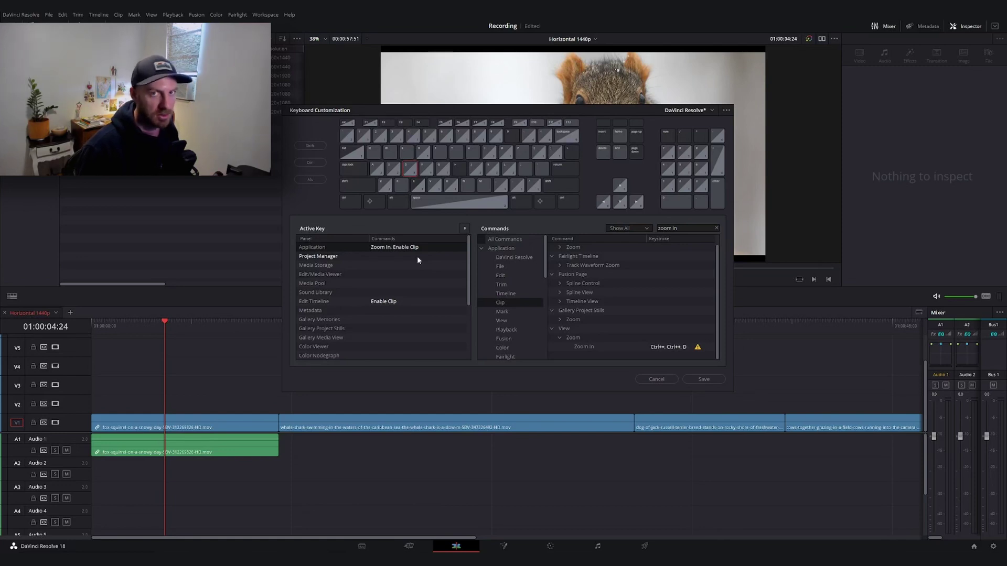
# Step: Remove the D shortcut from Enable Clip and search the commands for 'ripple delete'
pyautogui.click(398, 248)
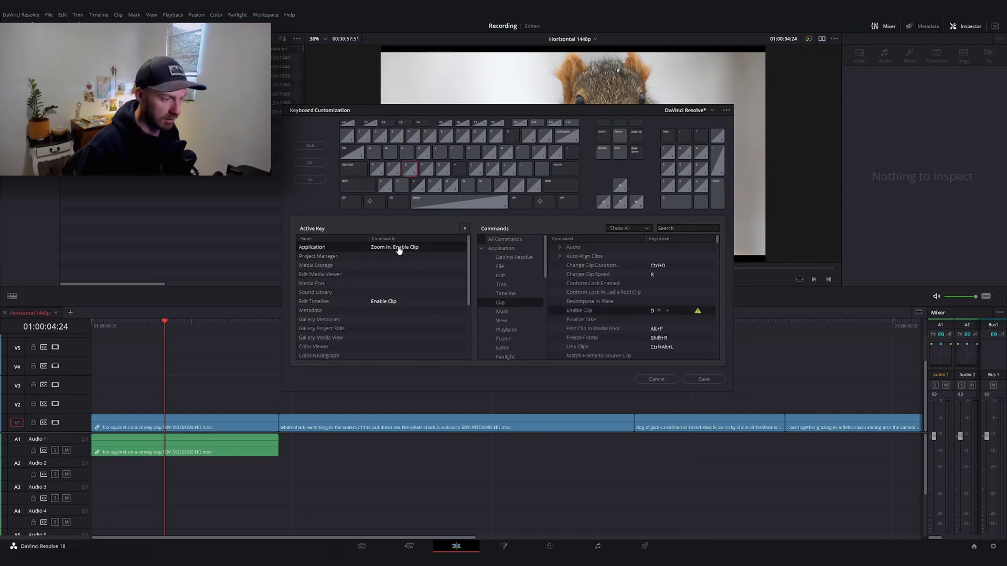
pyautogui.click(658, 311)
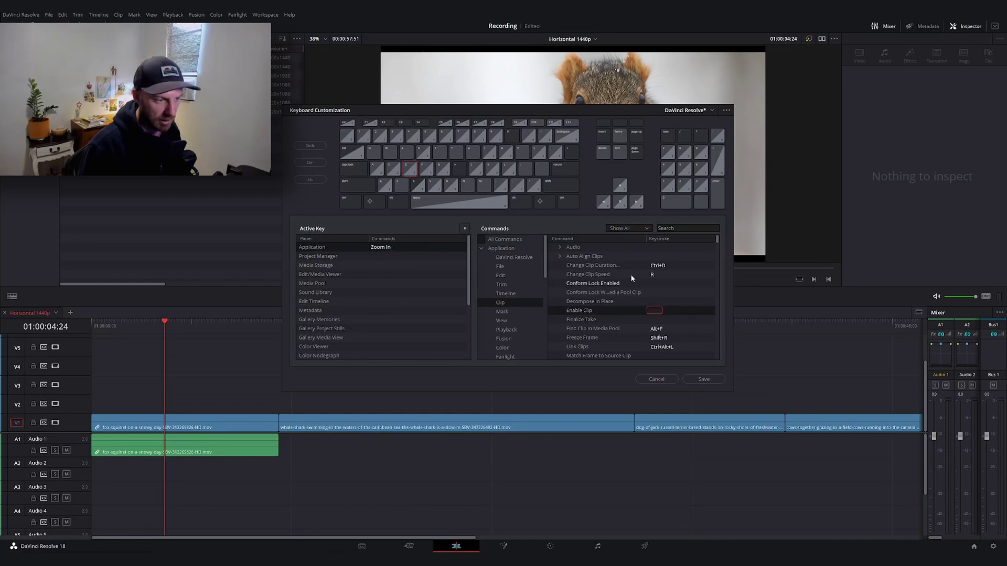
pyautogui.click(676, 228)
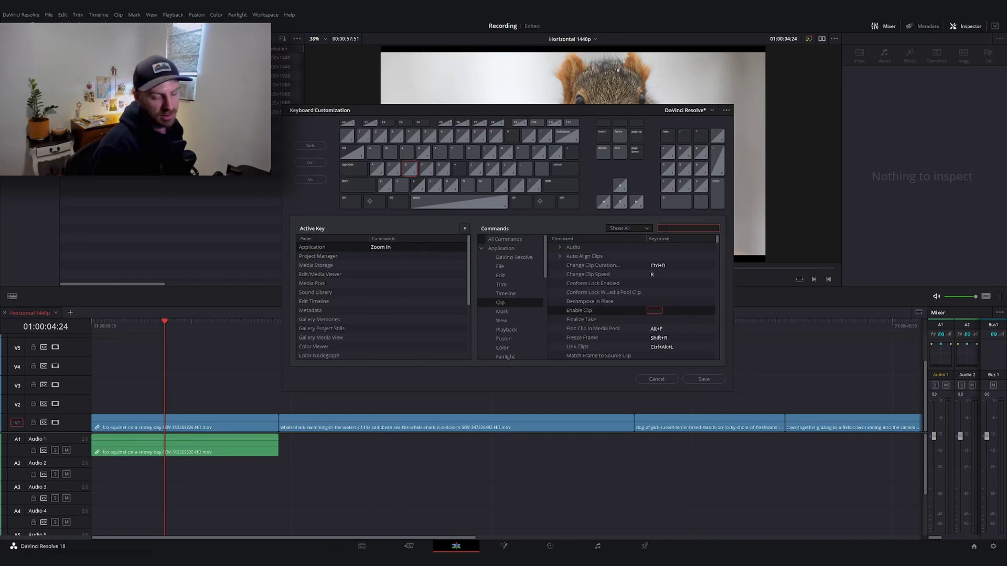
pyautogui.write('ripple d')
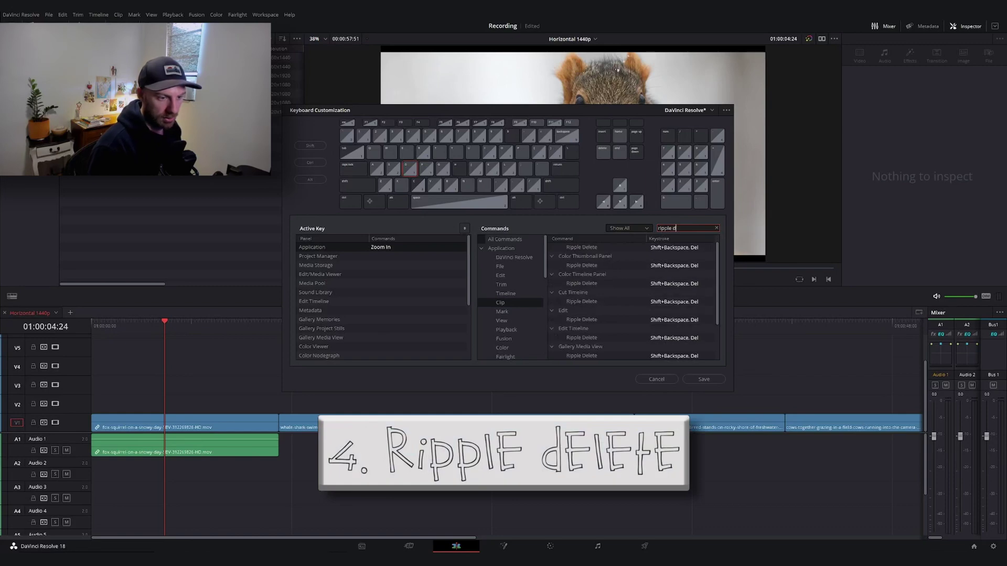
pyautogui.write('elete')
# Step: Replace Shift+Backspace with F on Edit's Ripple Delete, assigning it despite the conflict
pyautogui.click(656, 294)
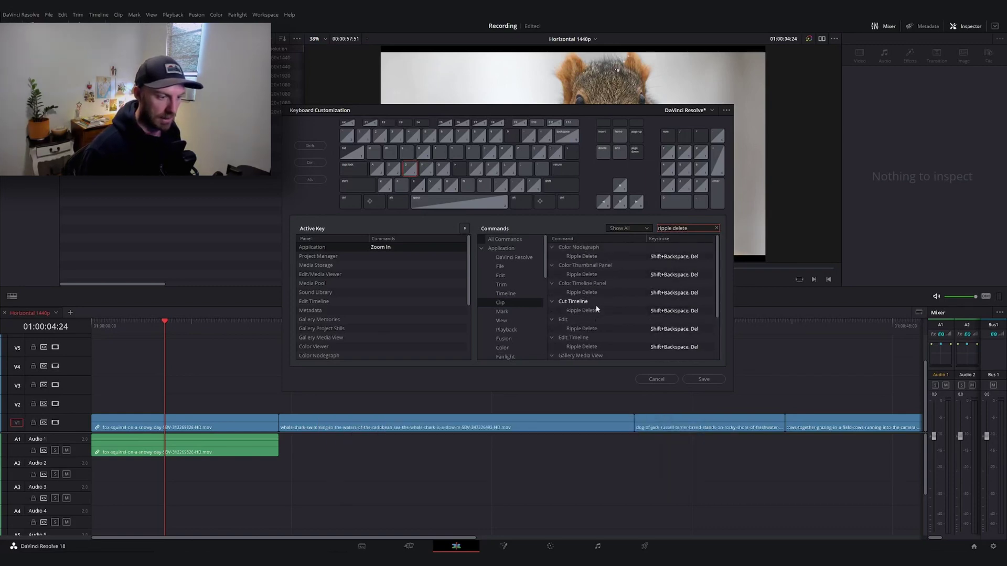
pyautogui.scroll(-3, 622, 314)
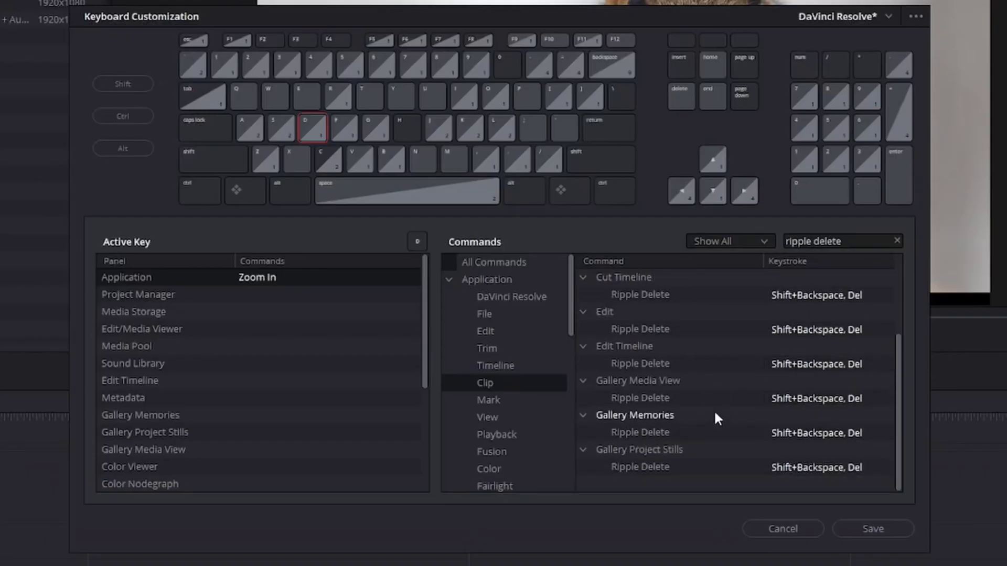
pyautogui.click(610, 327)
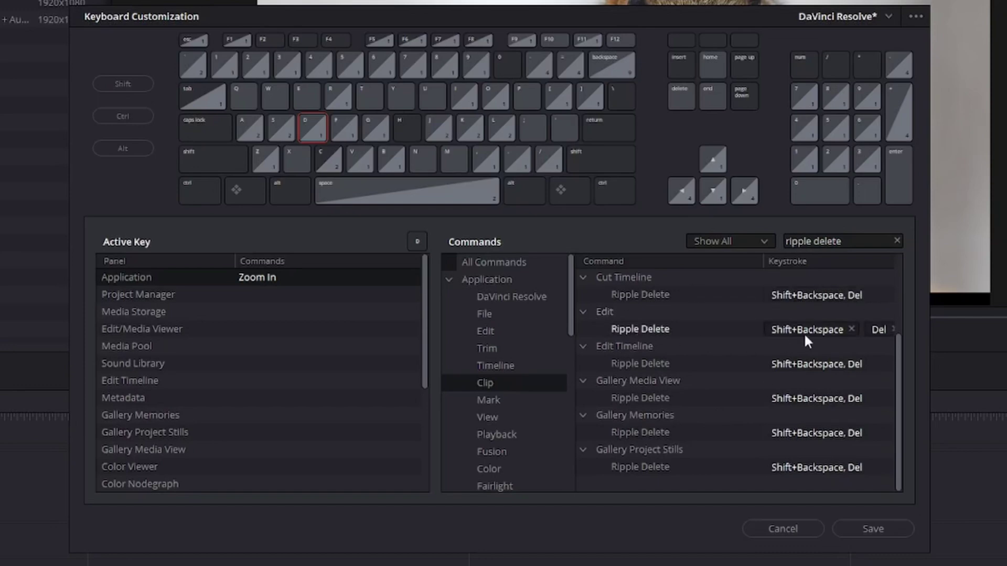
pyautogui.click(852, 329)
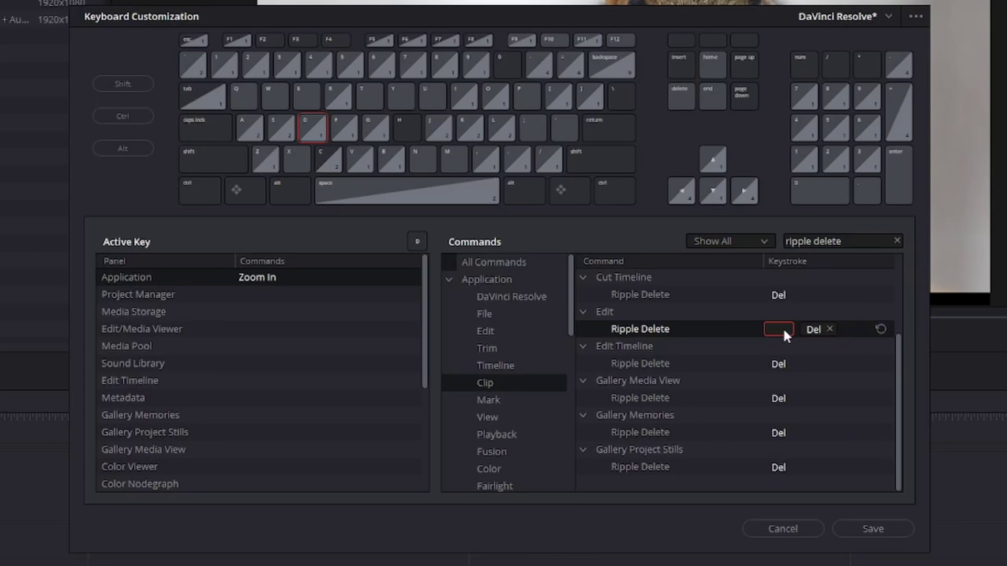
pyautogui.press('f')
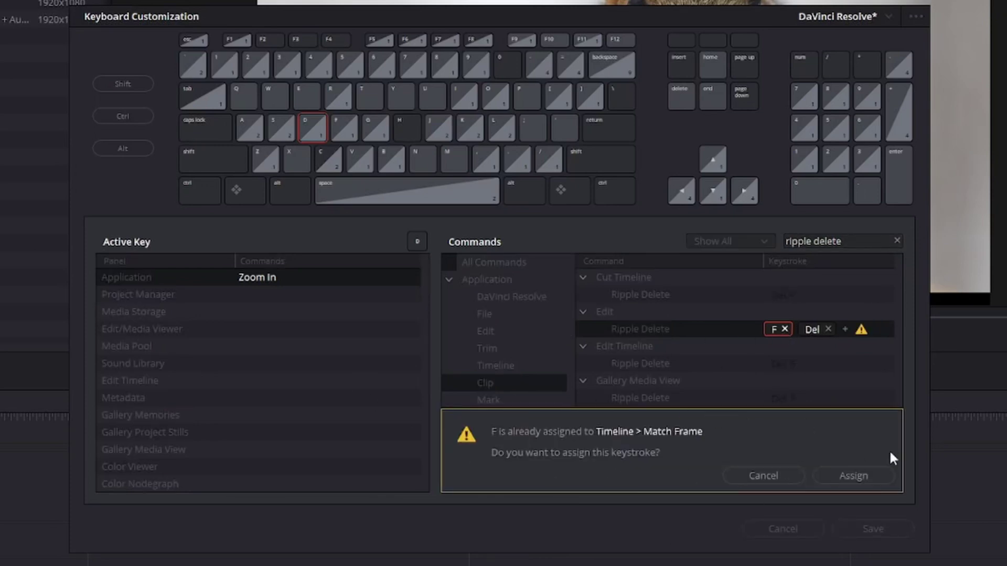
pyautogui.click(863, 475)
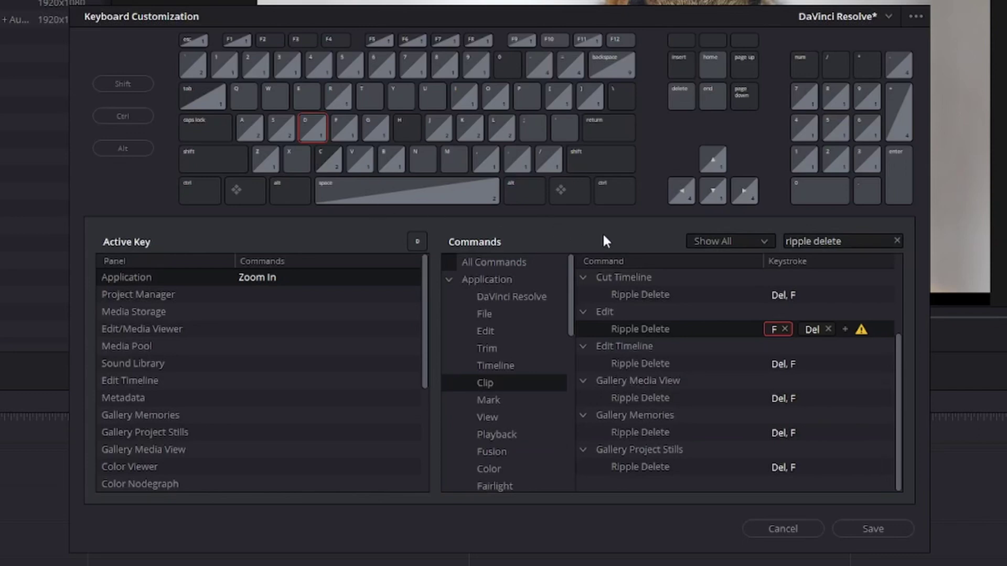
# Step: Remove F from Match Frame and save the shortcut changes as a preset
pyautogui.click(345, 128)
pyautogui.click(341, 283)
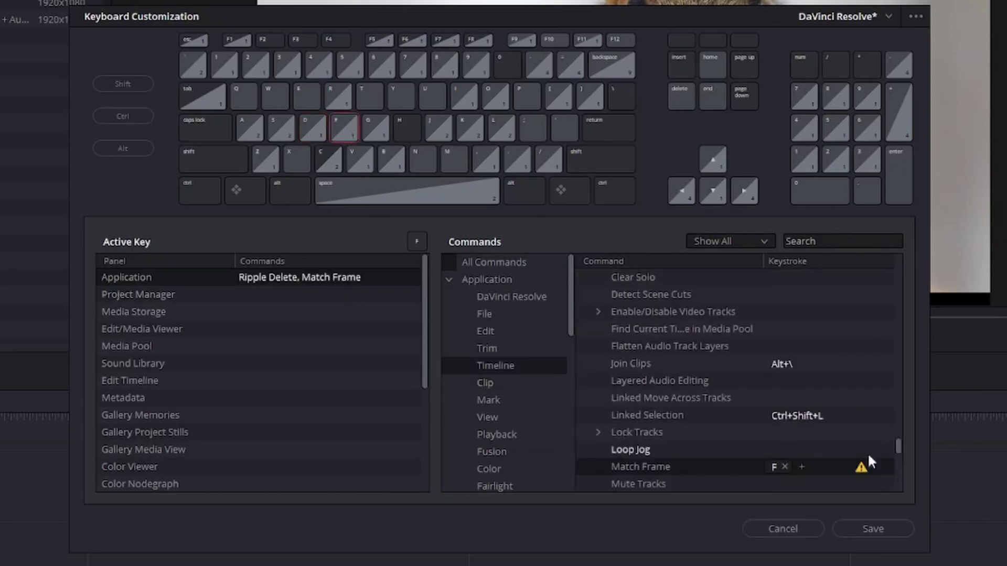
pyautogui.click(784, 467)
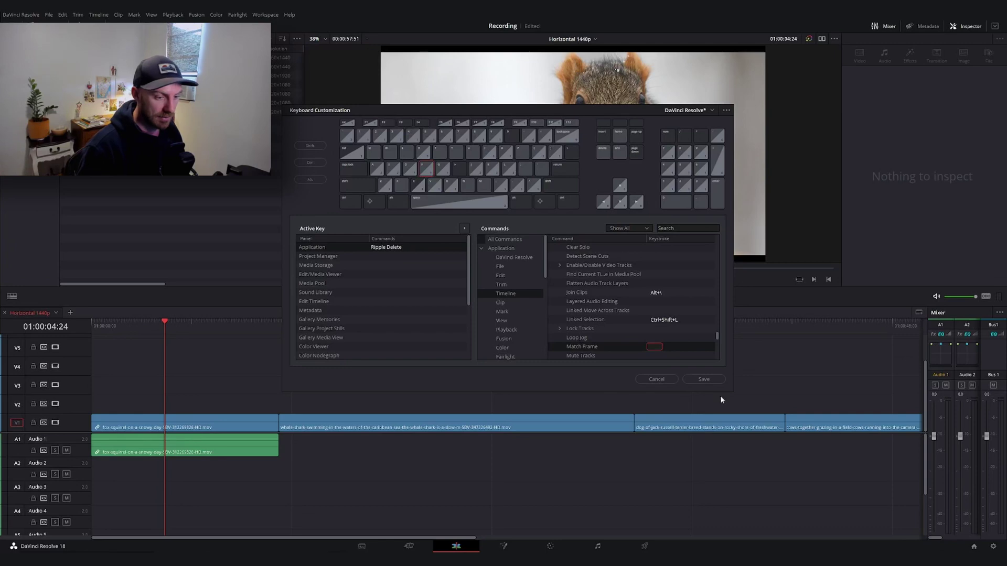
pyautogui.click(704, 379)
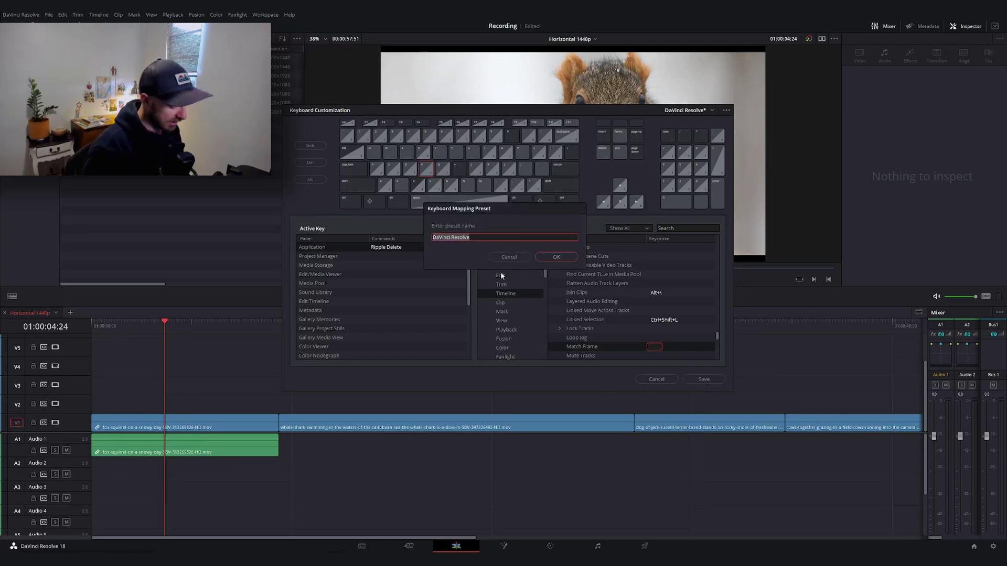
# Step: Name the new keyboard preset 'Super Duper Keys' and confirm it
pyautogui.write('Super Dupe')
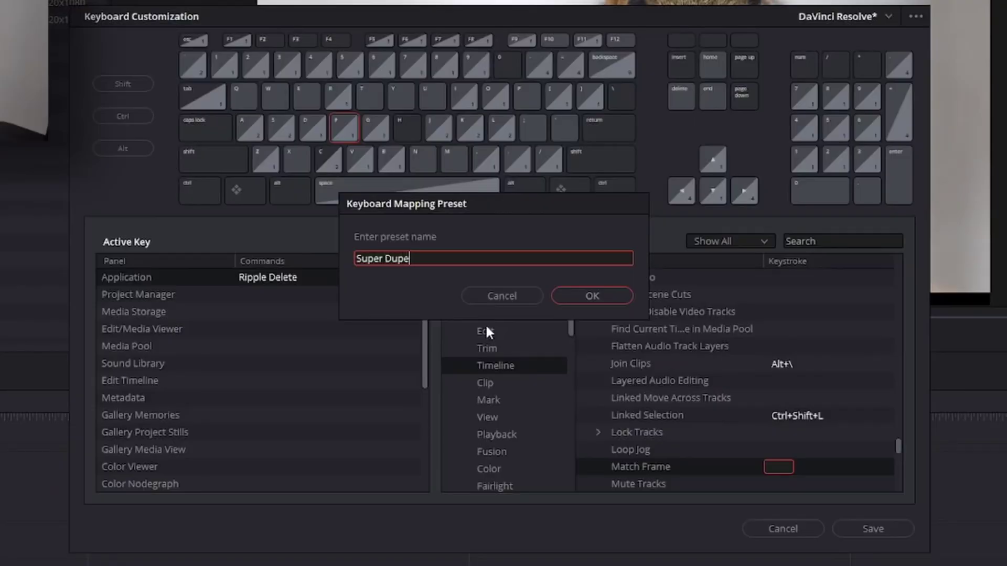
pyautogui.write('r Keys')
pyautogui.press('Return')
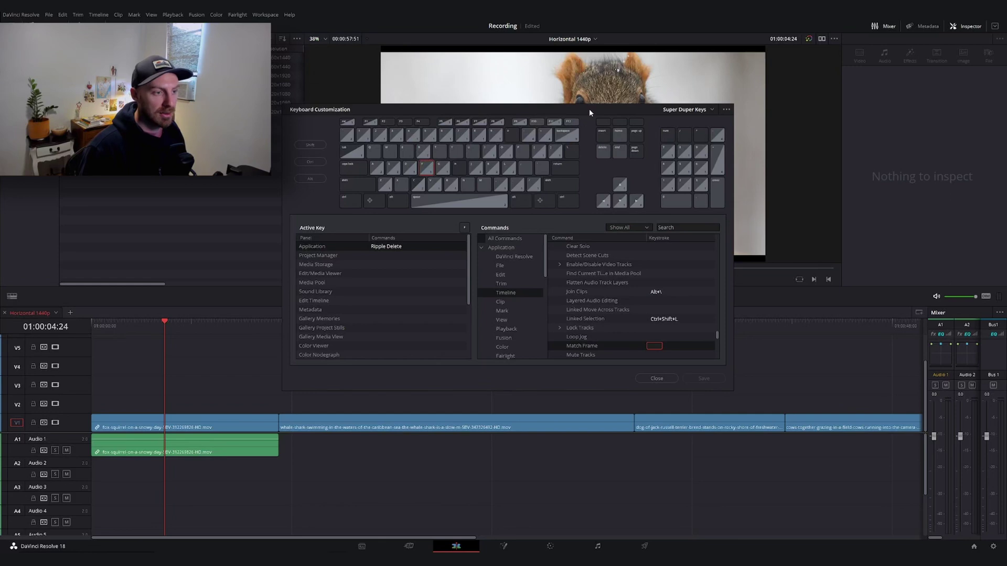
# Step: Bind Ctrl+Shift+D to Clip > Enable Clip and close Keyboard Customization
pyautogui.click(671, 226)
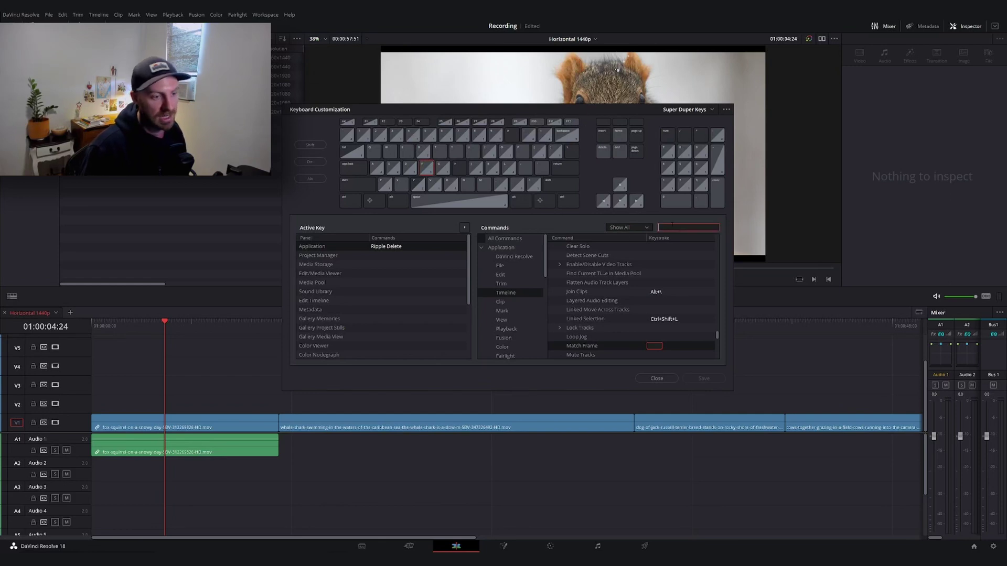
pyautogui.write('enabl')
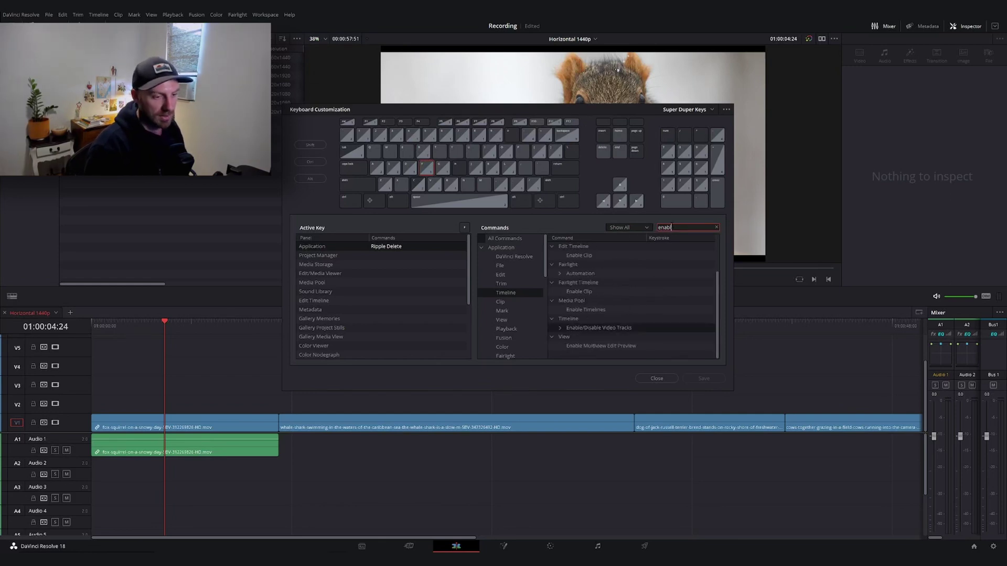
pyautogui.write('e clip')
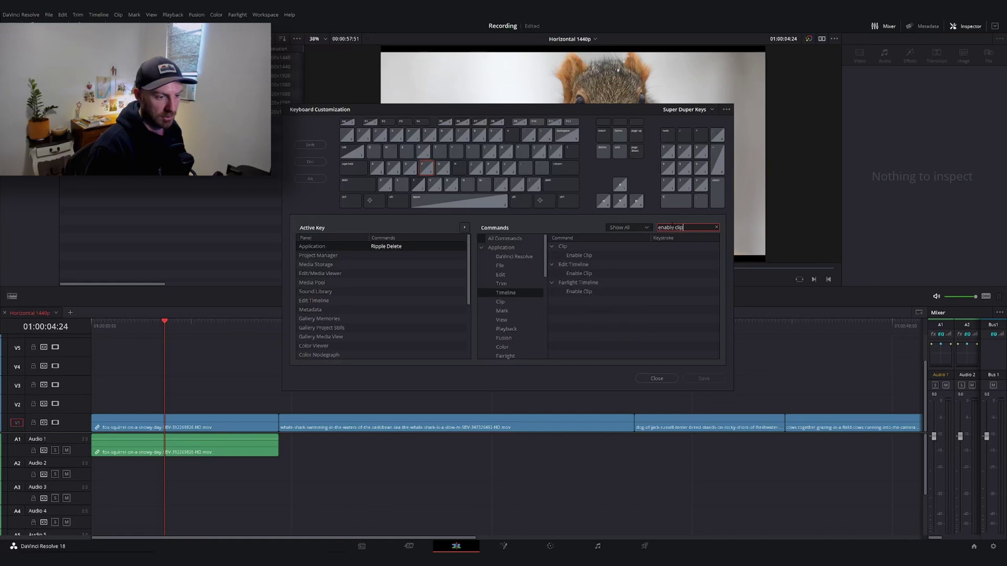
pyautogui.click(587, 255)
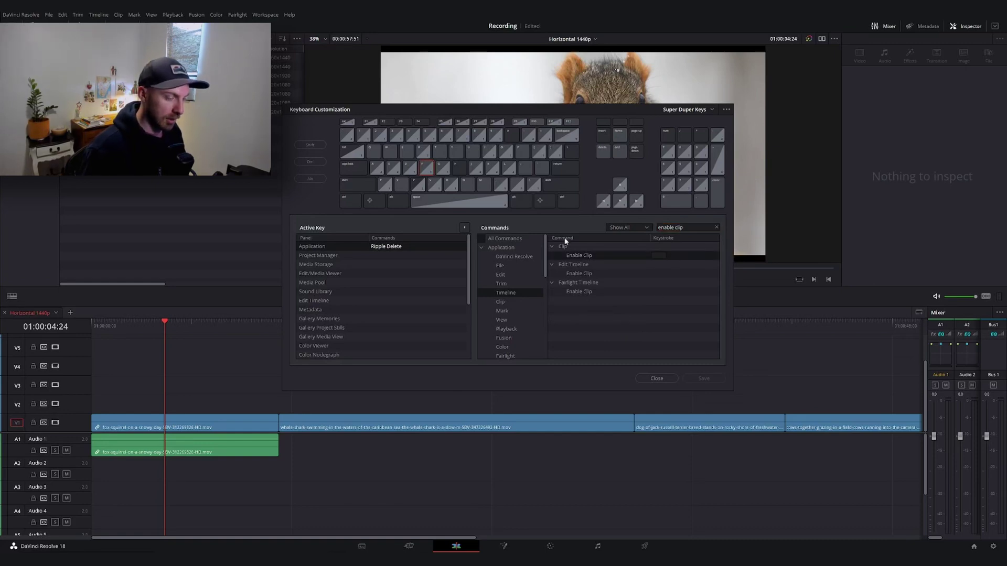
pyautogui.click(660, 254)
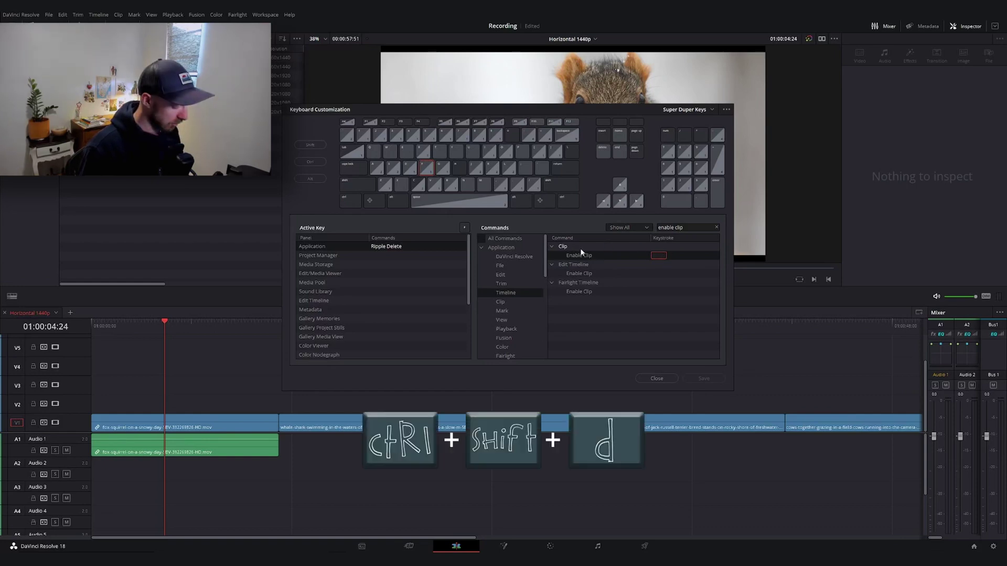
pyautogui.hotkey('ctrl', 'shift', 'd')
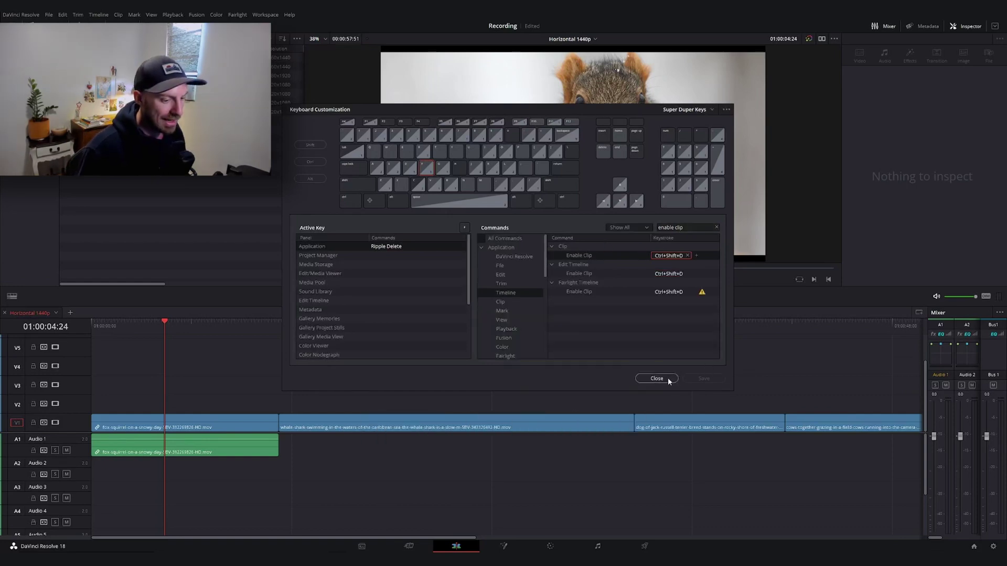
pyautogui.click(658, 379)
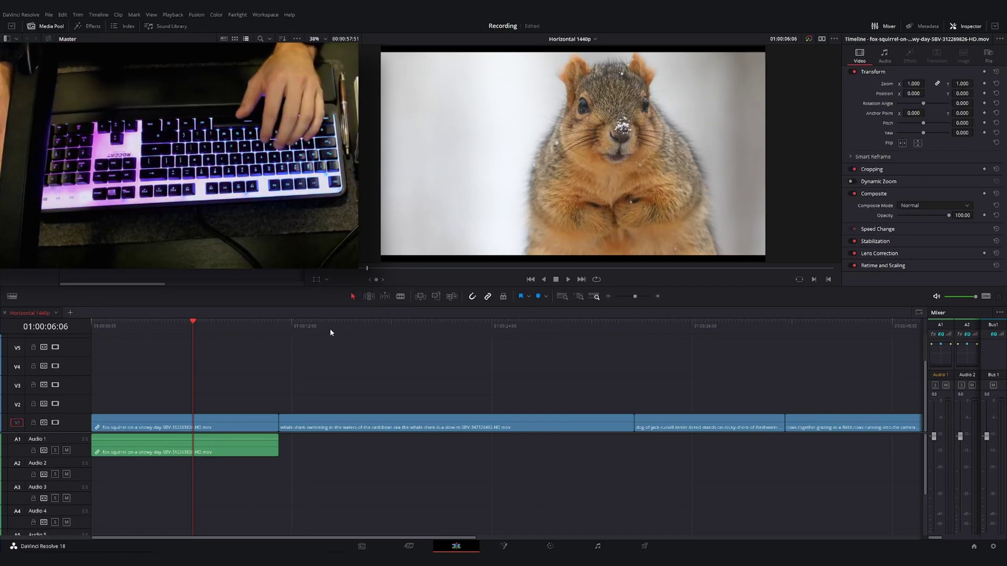
# Step: Zoom the timeline out, then back in around the playhead in the cows clip
pyautogui.scroll(3, 281, 316)
pyautogui.click(418, 322)
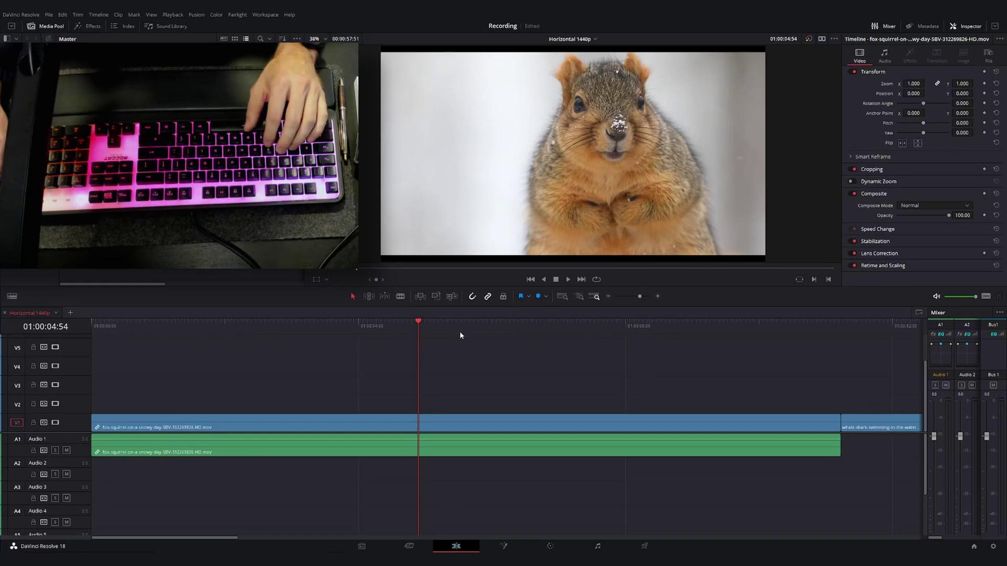
pyautogui.hotkey('ctrl', '-')
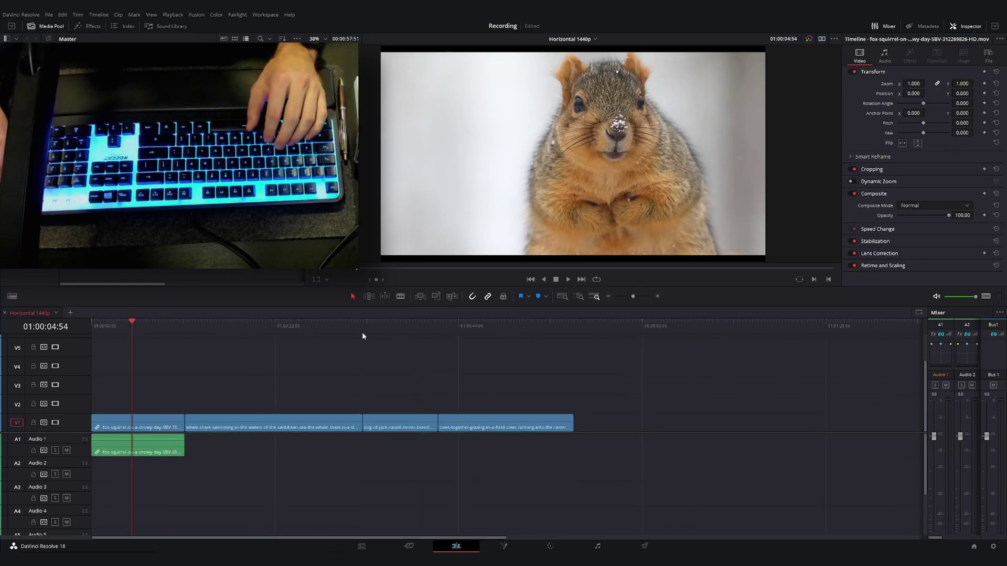
pyautogui.click(480, 323)
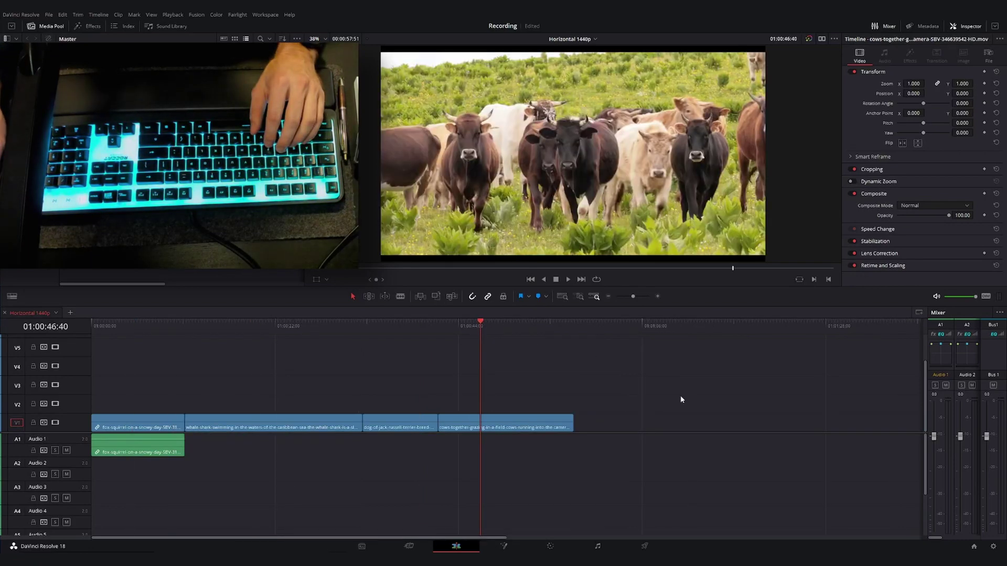
pyautogui.hotkey('ctrl', '=')
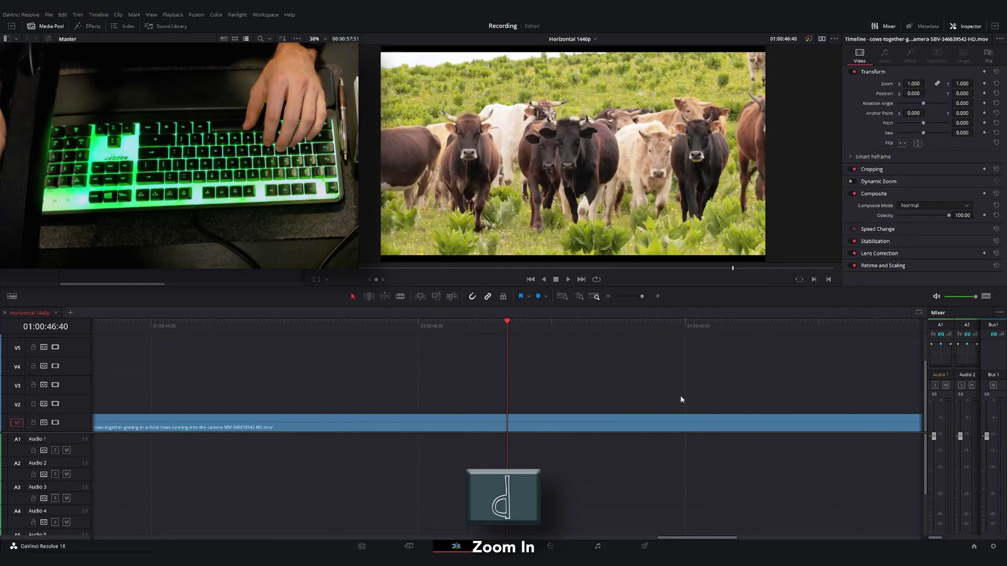
pyautogui.scroll(-5, 671, 393)
# Step: Zoom out to show all four clips, then zoom in close on the squirrel clip's playhead
pyautogui.moveTo(362, 328); pyautogui.dragTo(153, 334)
pyautogui.hotkey('ctrl', '=')
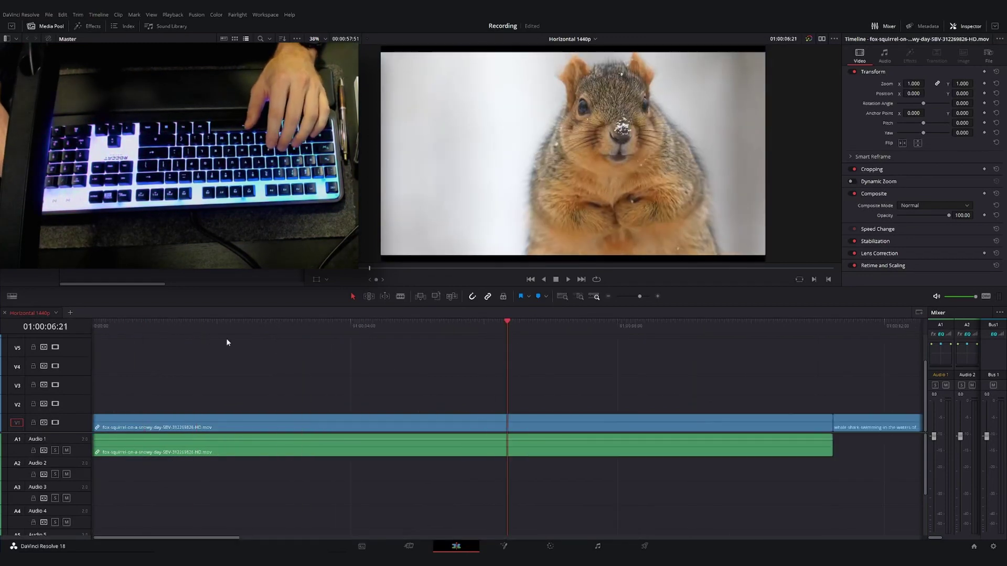
pyautogui.hotkey('ctrl', '-')
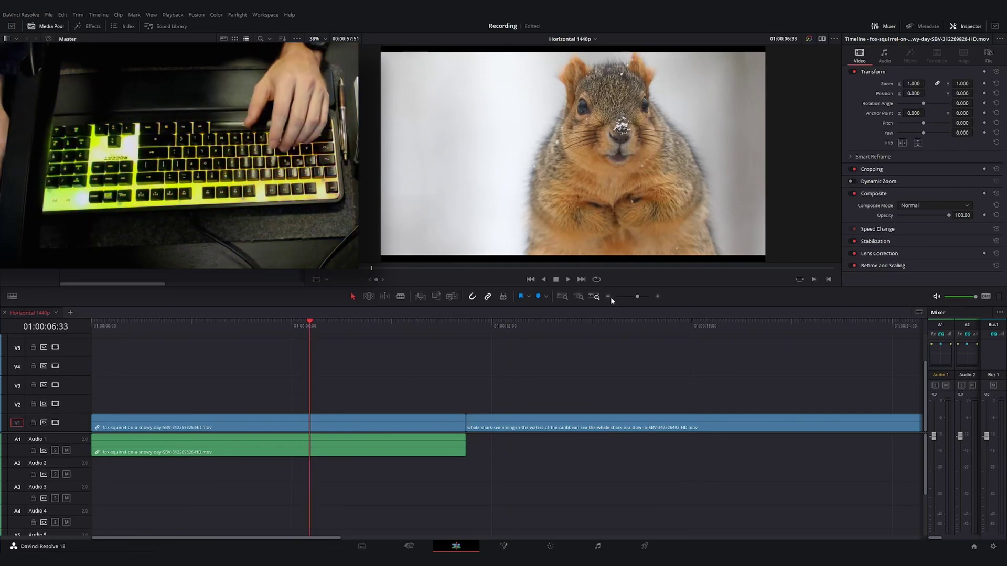
pyautogui.click(636, 297)
pyautogui.moveTo(636, 296); pyautogui.dragTo(635, 297)
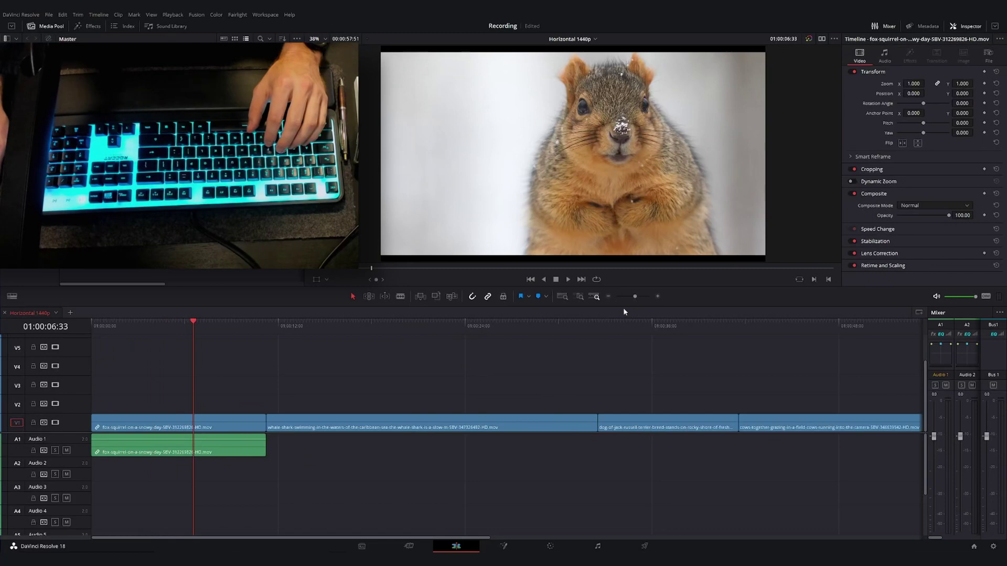
pyautogui.hotkey('ctrl', '=')
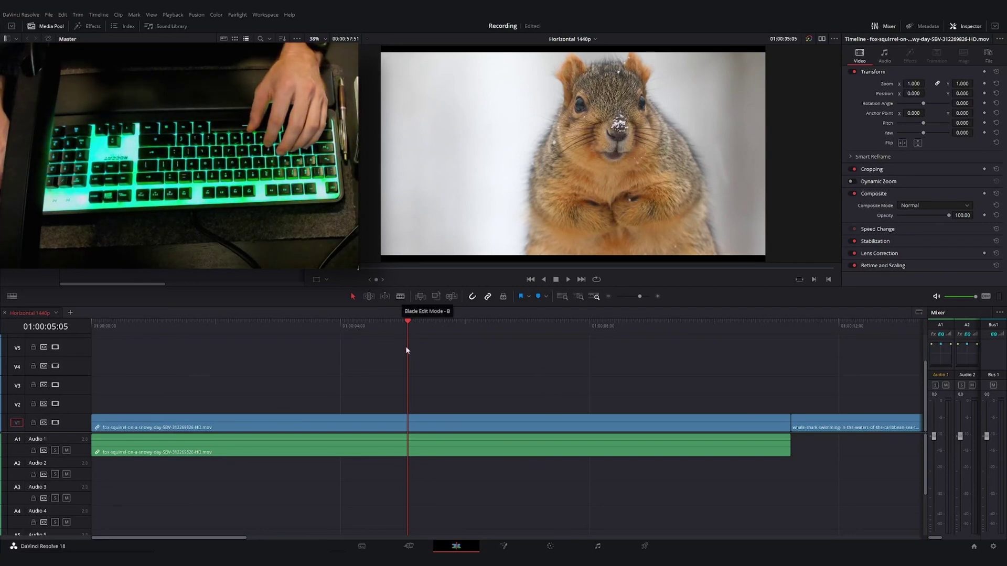
# Step: Split the selected squirrel clip and its audio at 01:00:04:34
pyautogui.click(428, 428)
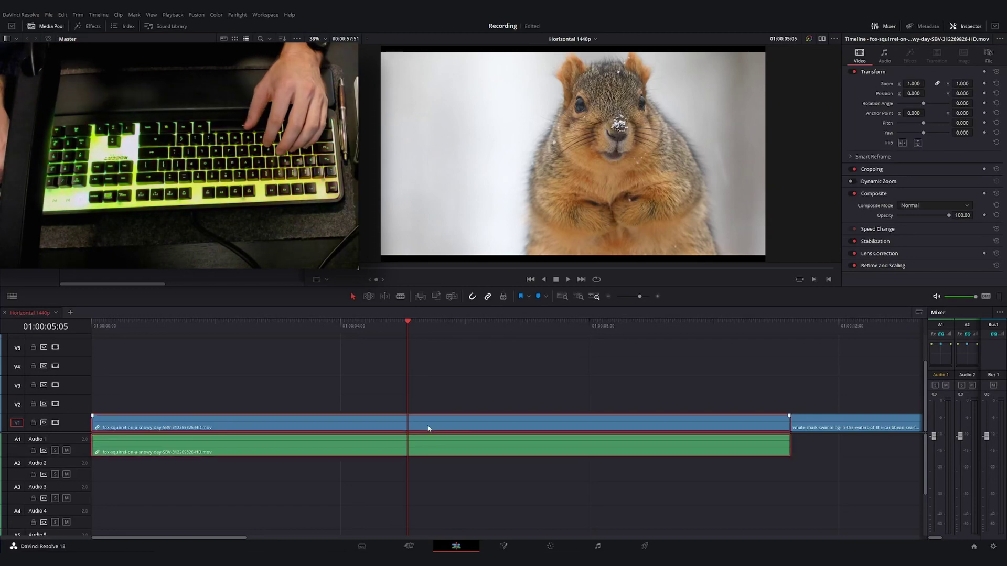
pyautogui.moveTo(394, 334)
pyautogui.mouseDown()
pyautogui.moveTo(290, 328)
pyautogui.moveTo(376, 340)
pyautogui.mouseUp()
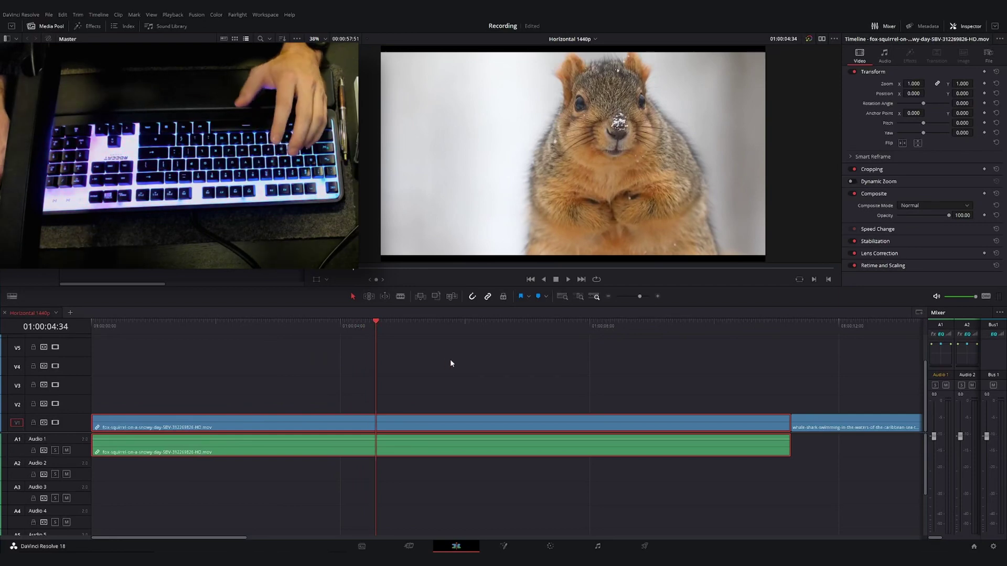
pyautogui.press('d')
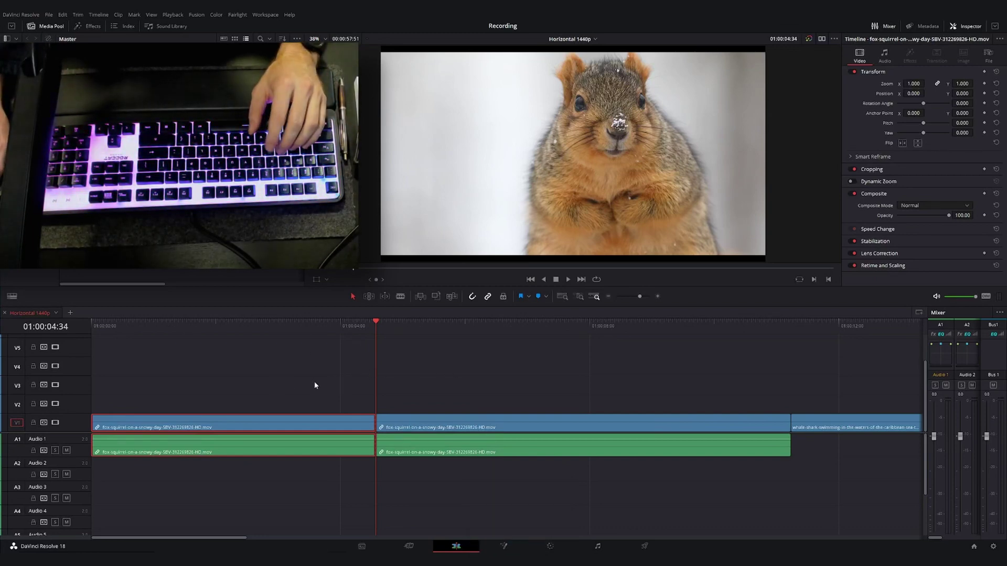
# Step: Ripple delete the first squirrel piece, undo it, and reselect that piece
pyautogui.press('f')
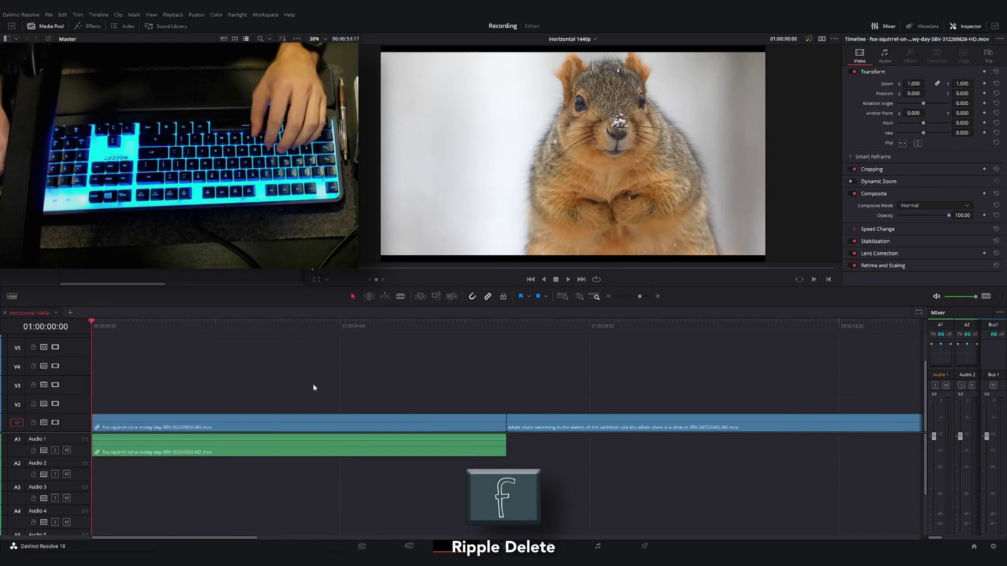
pyautogui.scroll(-1, 312, 390)
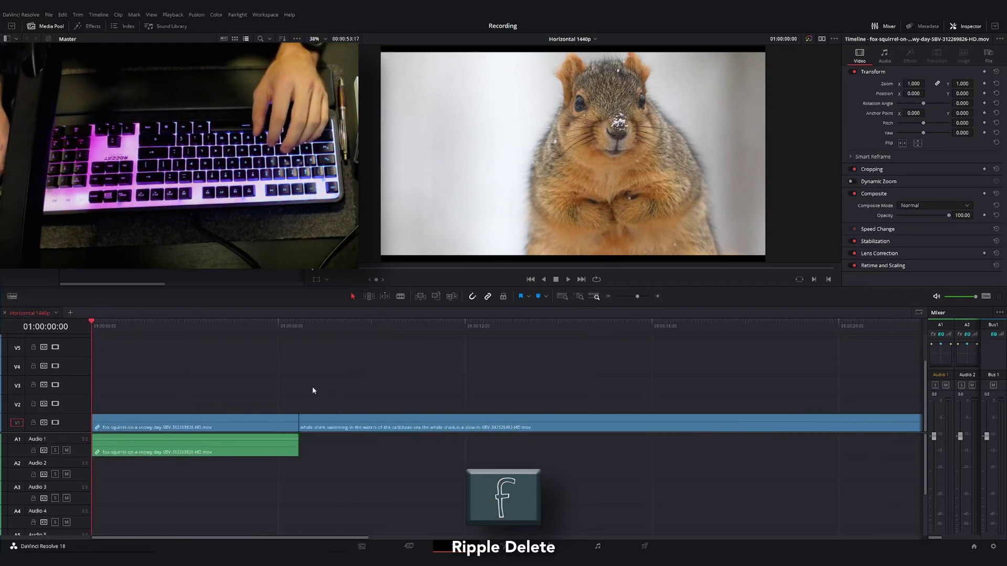
pyautogui.hotkey('ctrl', 'z')
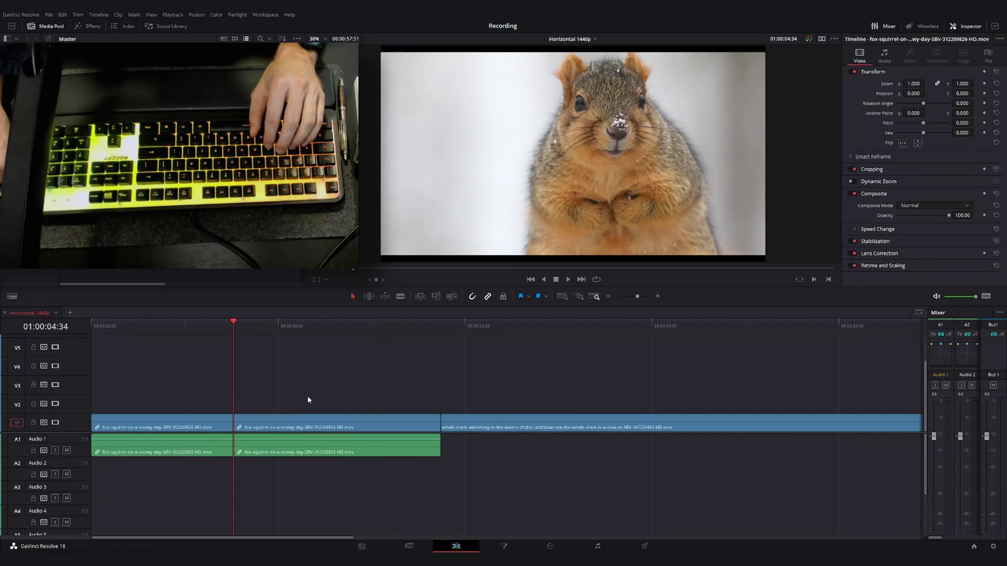
pyautogui.click(203, 423)
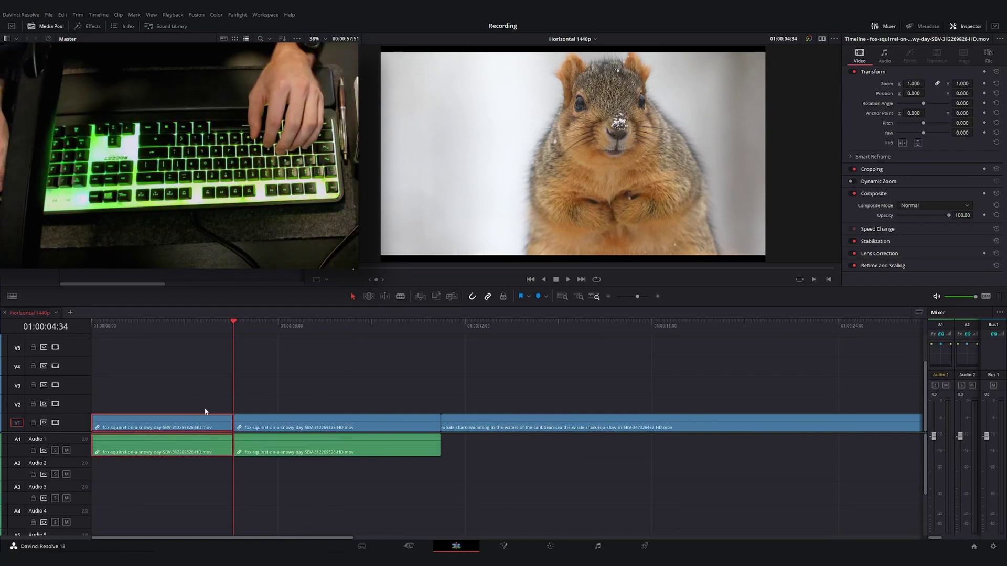
# Step: Split the second squirrel piece and ripple delete its unwanted segment
pyautogui.press('BackSpace')
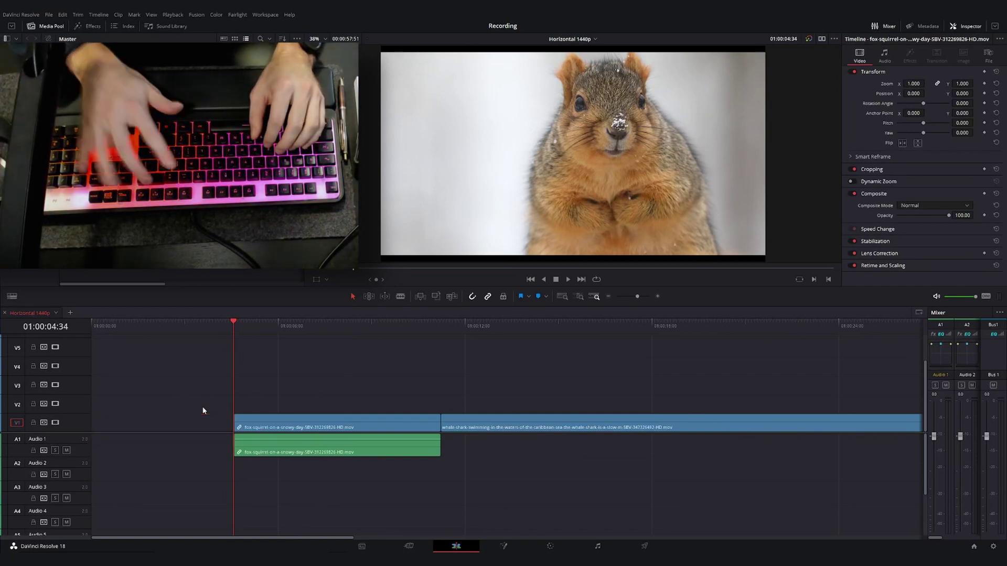
pyautogui.hotkey('ctrl', 'z')
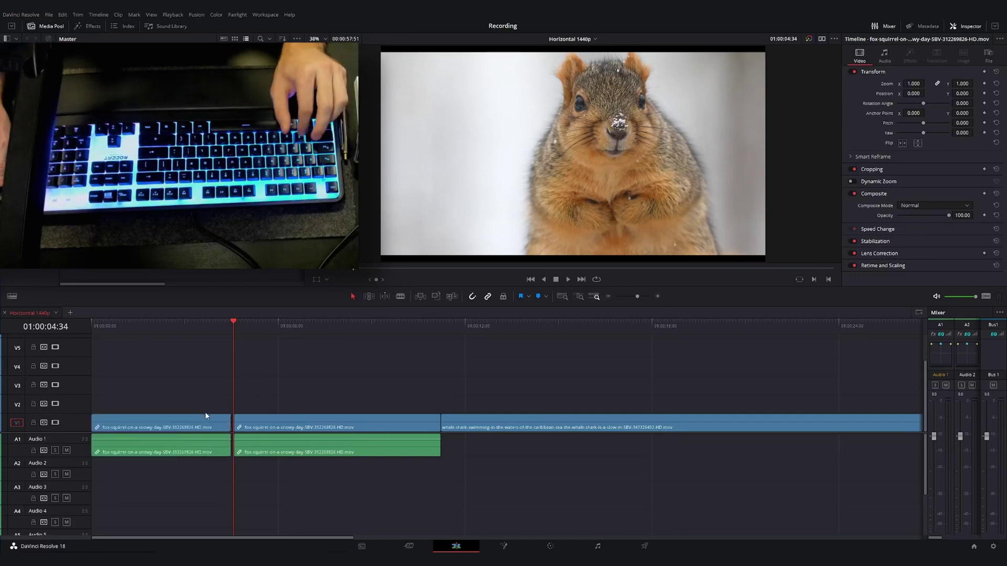
pyautogui.hotkey('ctrl', 'b')
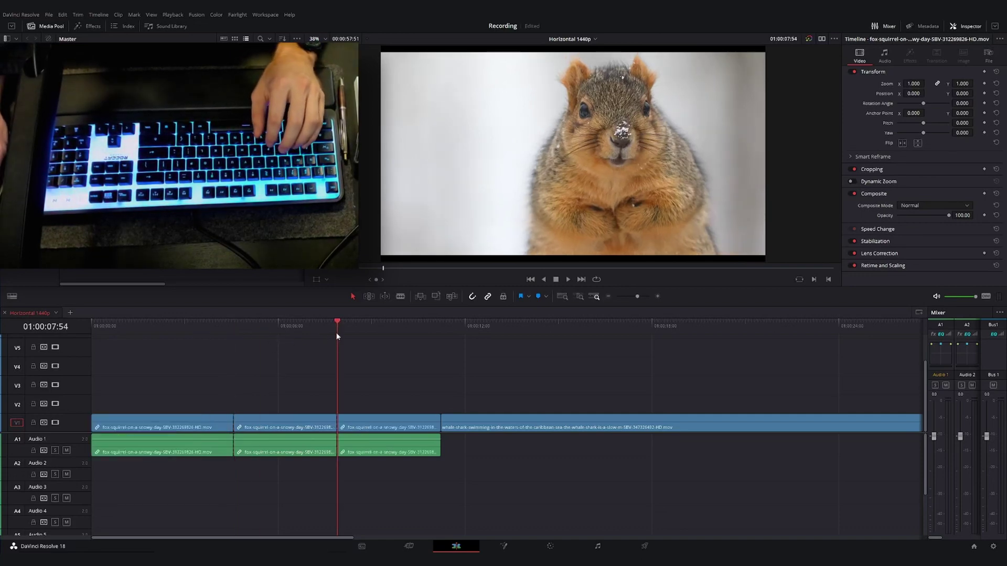
pyautogui.hotkey('ctrl', '-')
pyautogui.hotkey('ctrl', '=')
pyautogui.hotkey('shift', 'v')
pyautogui.hotkey('shift', 'BackSpace')
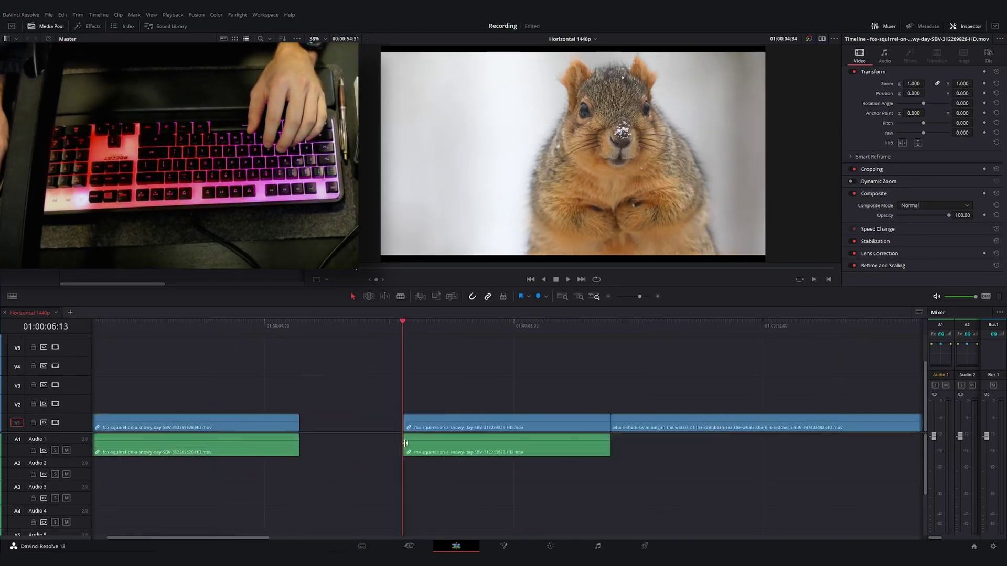
# Step: Cut two unwanted sections from the whale clip, including the tail after 01:00:20:03, closing the gaps
pyautogui.click(485, 341)
pyautogui.hotkey('ctrl', 'b')
pyautogui.hotkey('shift', 'v')
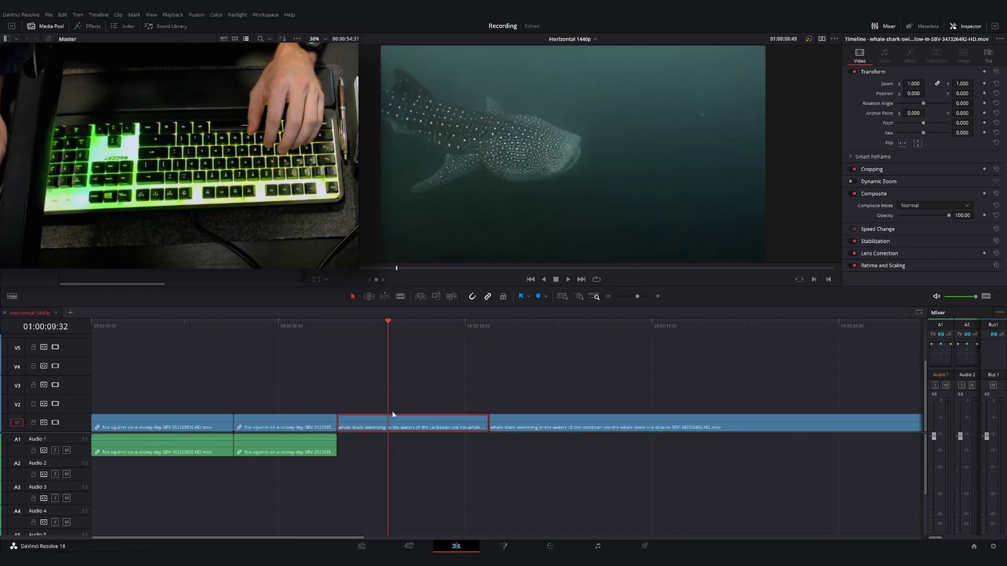
pyautogui.hotkey('shift', 'BackSpace')
pyautogui.hotkey('ctrl', '-')
pyautogui.click(403, 365)
pyautogui.hotkey('ctrl', 'b')
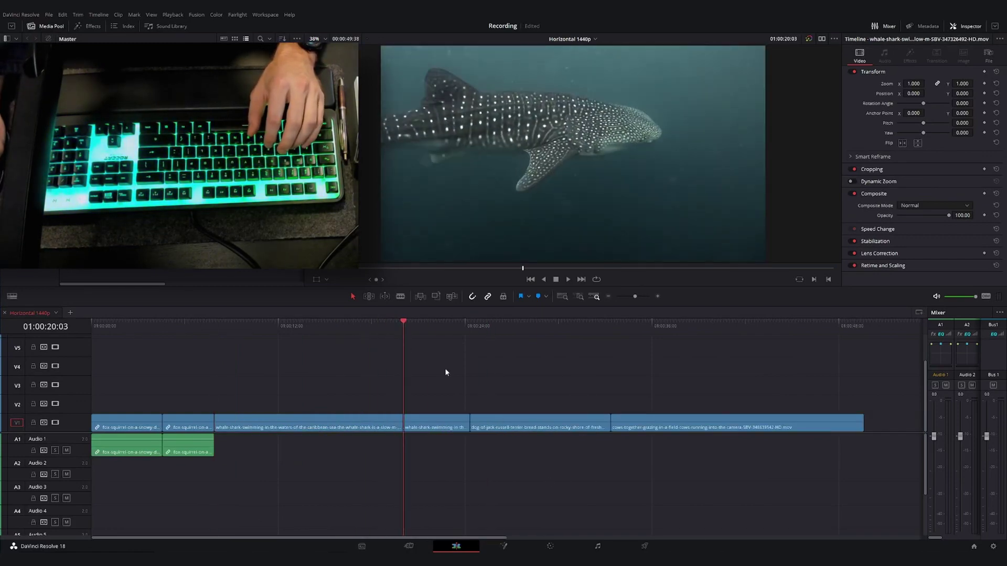
pyautogui.hotkey('shift', 'v')
pyautogui.hotkey('shift', 'BackSpace')
# Step: Split the dog clip and ripple delete its tail
pyautogui.click(499, 341)
pyautogui.hotkey('ctrl', 'b')
pyautogui.hotkey('shift', 'v')
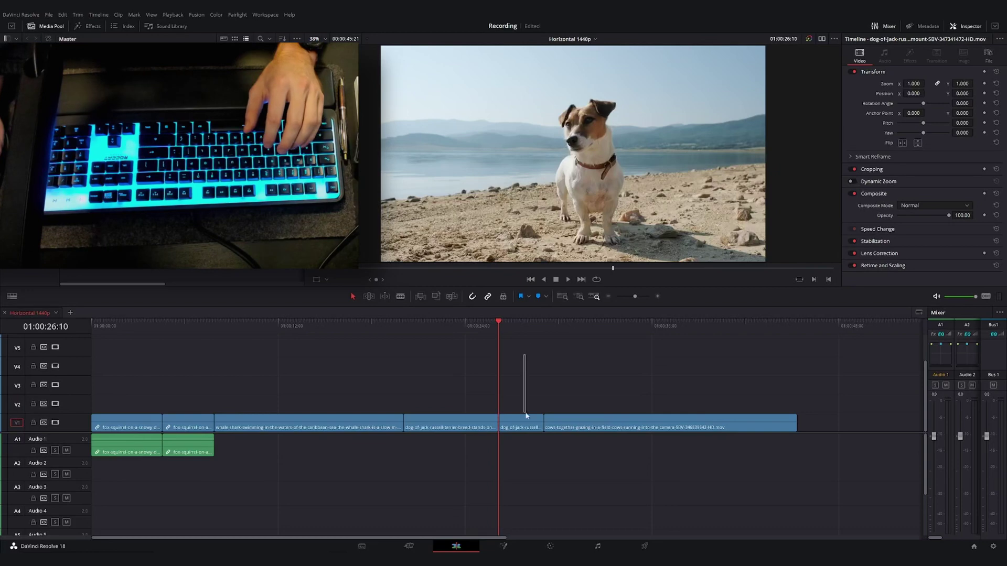
pyautogui.hotkey('shift', 'BackSpace')
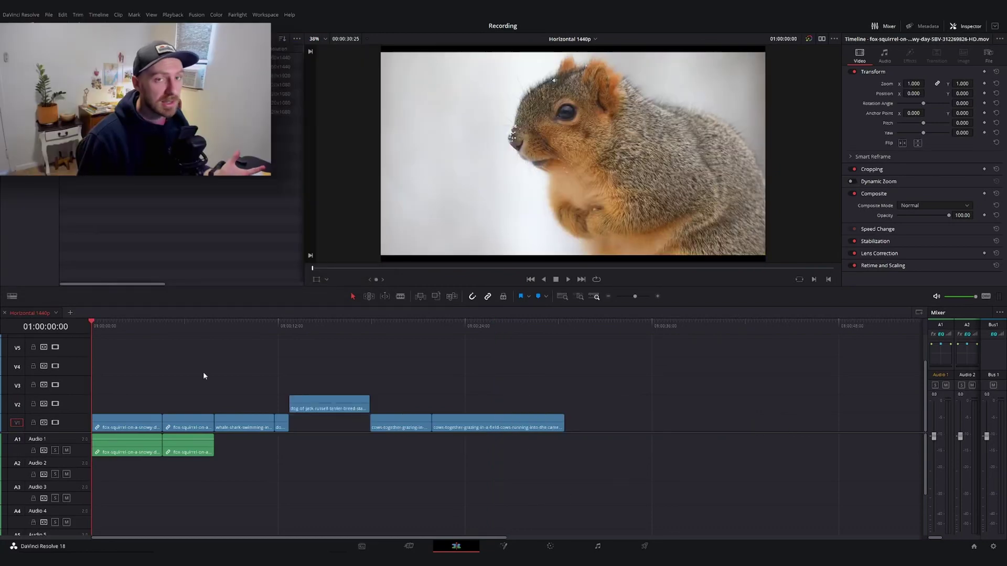